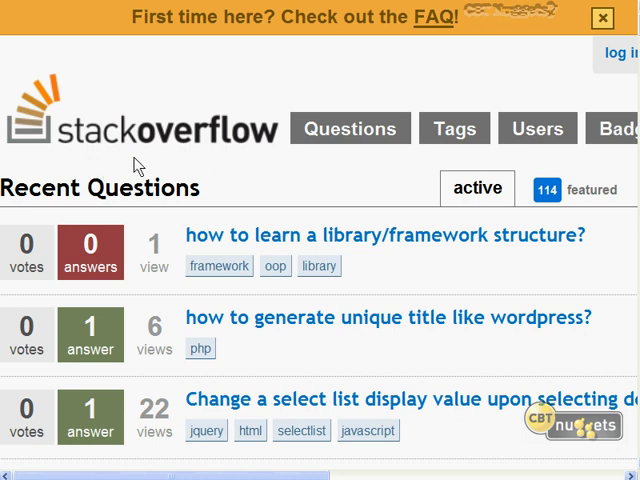
Step: Go to the python tag and open 'running code if try statements were successful in python'
left_click(456, 131)
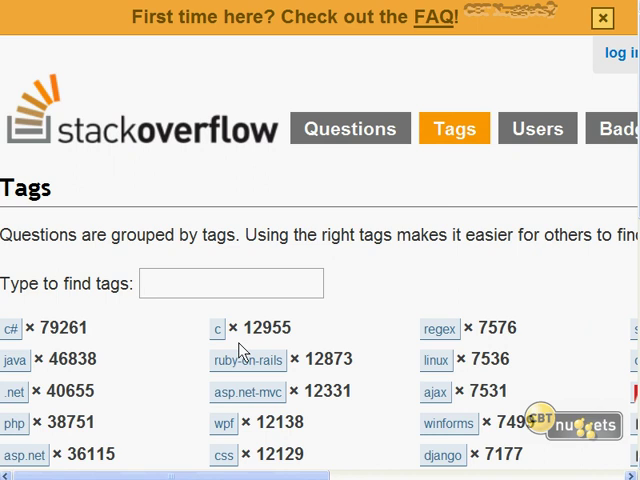
scroll(320, 260, "down", 3)
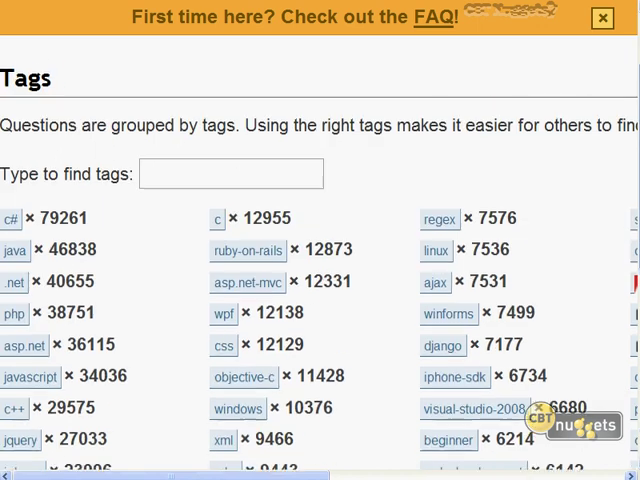
scroll(320, 260, "down", 2)
scroll(320, 260, "down", 2)
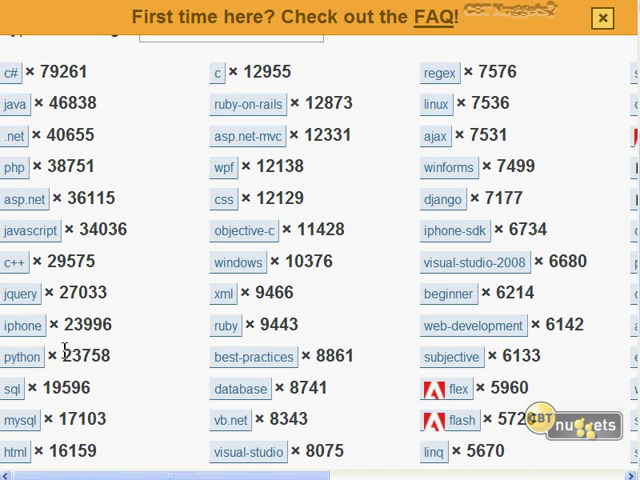
left_click_drag(63, 356, 109, 356)
left_click(128, 362)
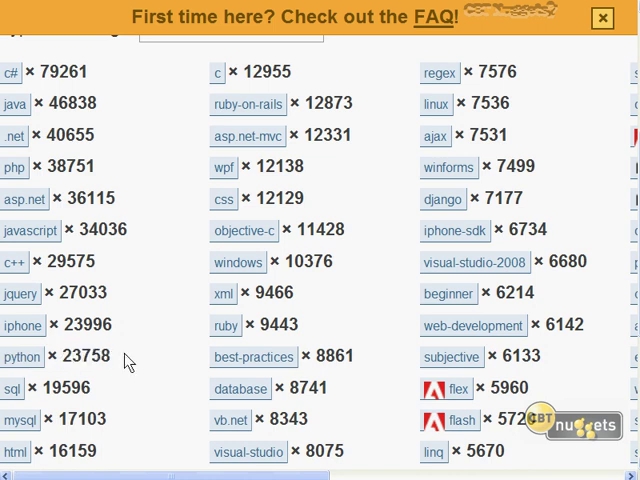
left_click(24, 359)
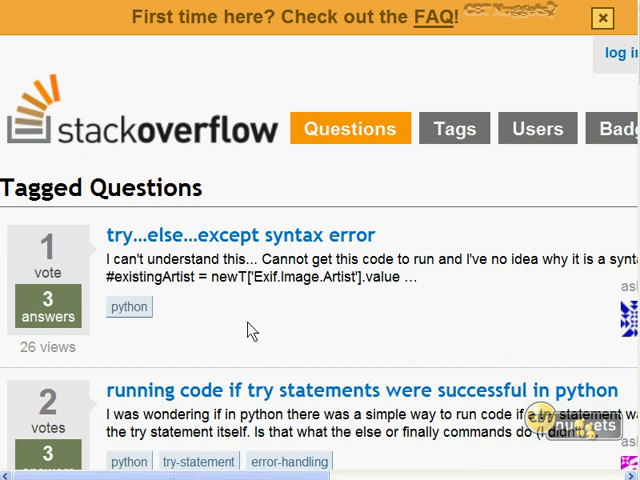
scroll(250, 331, "down", 5)
left_click(243, 147)
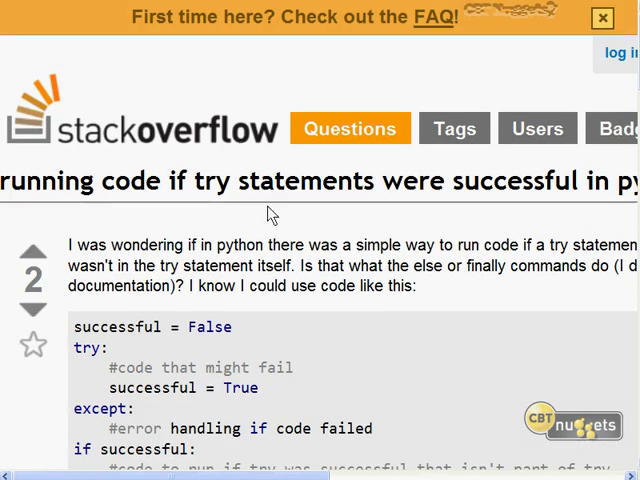
scroll(271, 238, "down", 3)
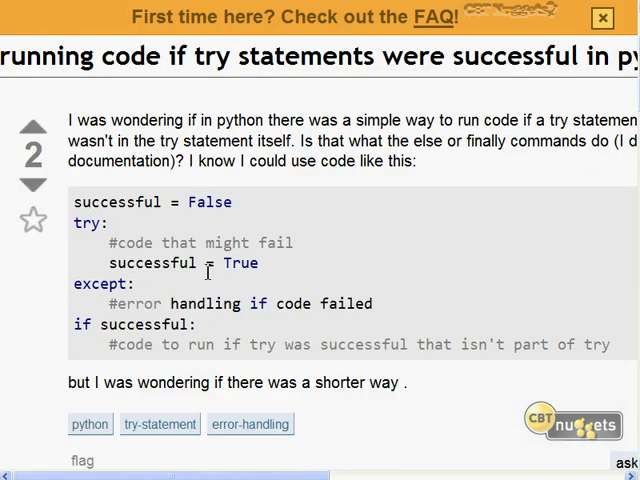
scroll(207, 271, "down", 3)
scroll(211, 280, "down", 5)
scroll(208, 280, "up", 3)
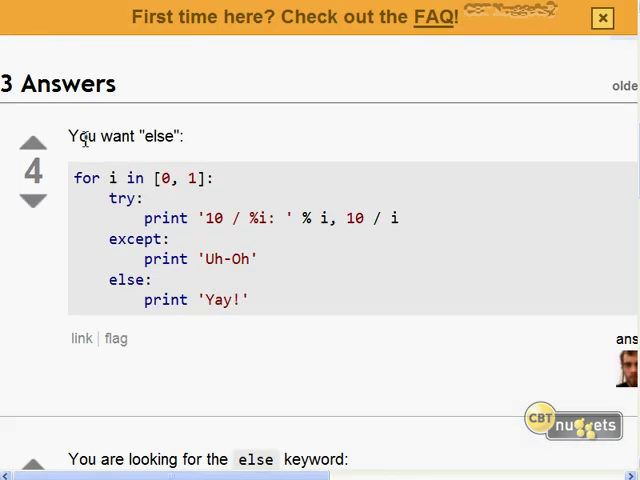
scroll(236, 207, "down", 3)
scroll(237, 208, "down", 2)
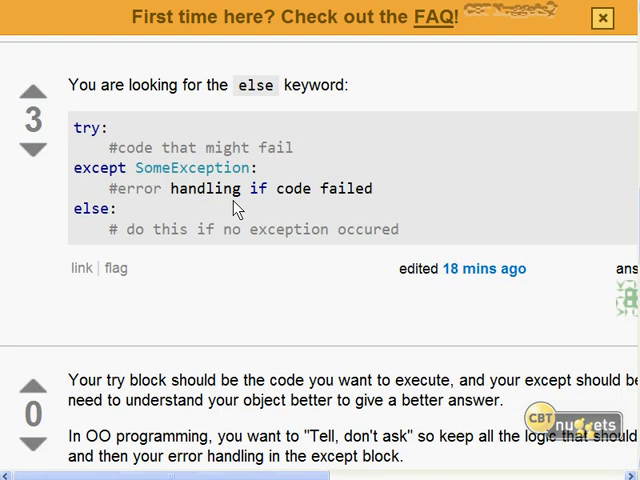
scroll(238, 224, "up", 3)
scroll(242, 234, "up", 2)
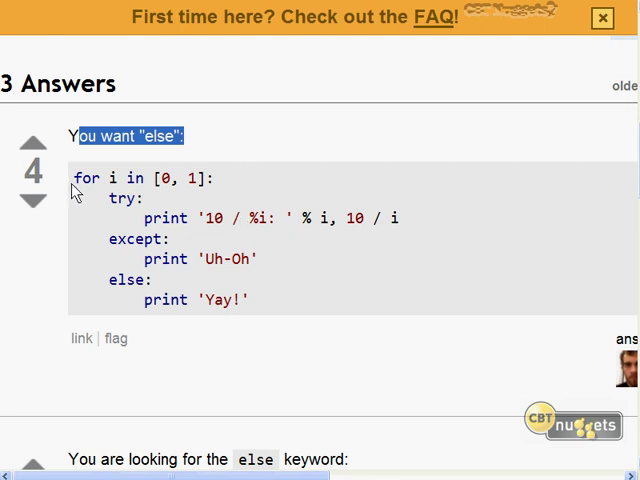
Step: Highlight the answers' try/except/else example code to study it
left_click_drag(73, 178, 261, 300)
scroll(261, 300, "down", 5)
mouse_move(81, 128)
left_mouse_down()
mouse_move(290, 149)
mouse_move(440, 234)
left_mouse_up()
left_click(440, 234)
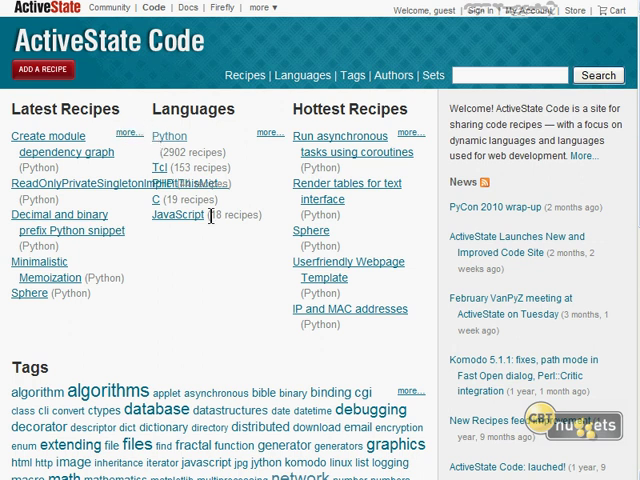
Step: From ActiveState's hottest Python recipes, open 'Run asynchronous tasks using coroutines'
left_click_drag(60, 109, 117, 103)
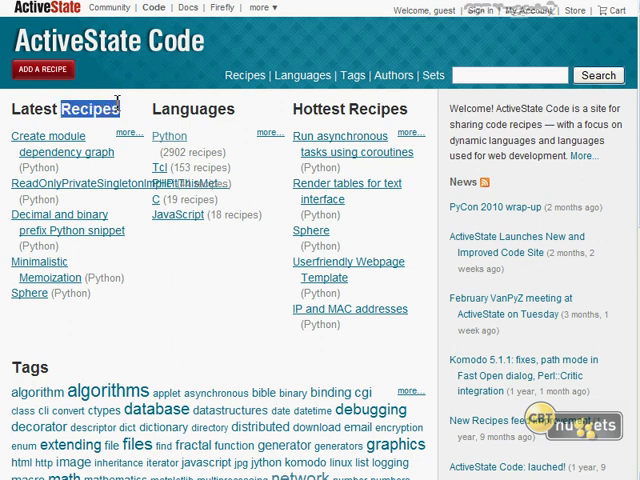
left_click(187, 264)
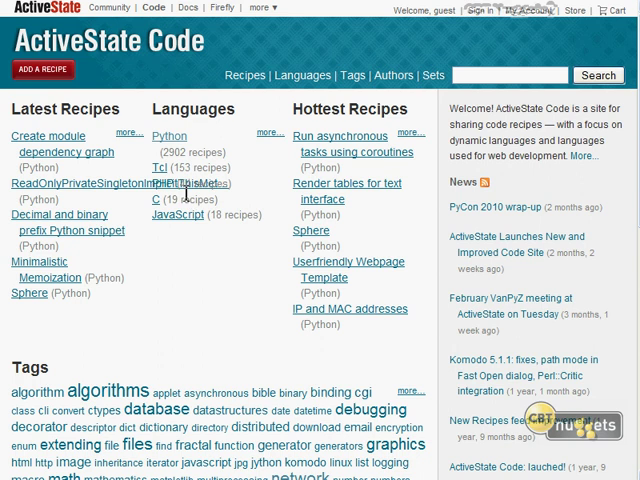
left_click(174, 144)
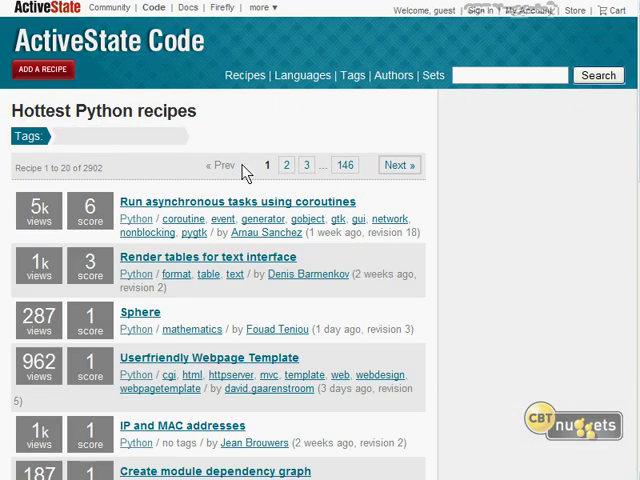
scroll(263, 259, "down", 2)
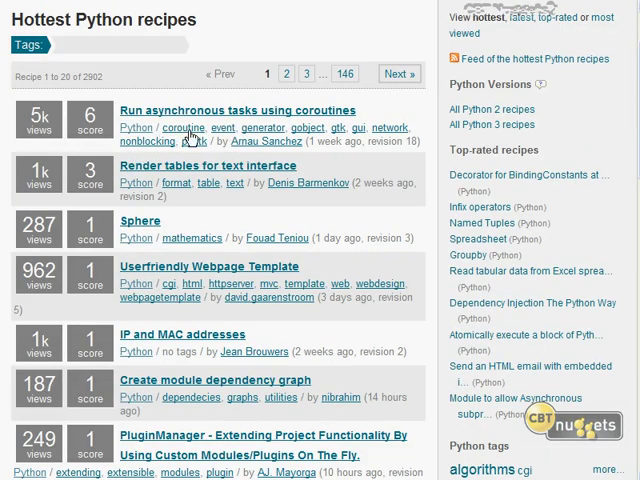
scroll(264, 141, "up", 2)
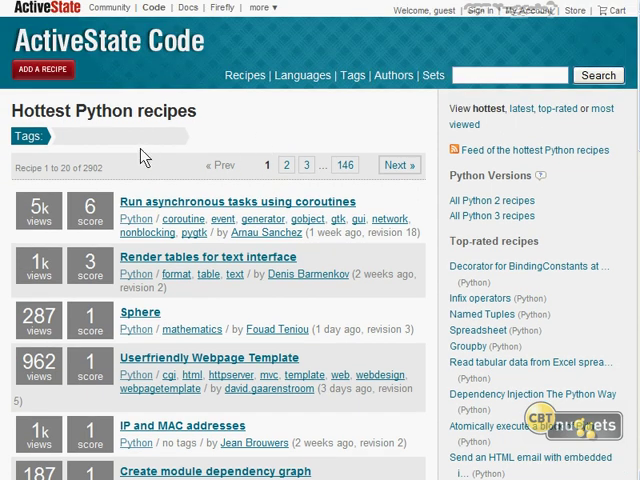
left_click(249, 210)
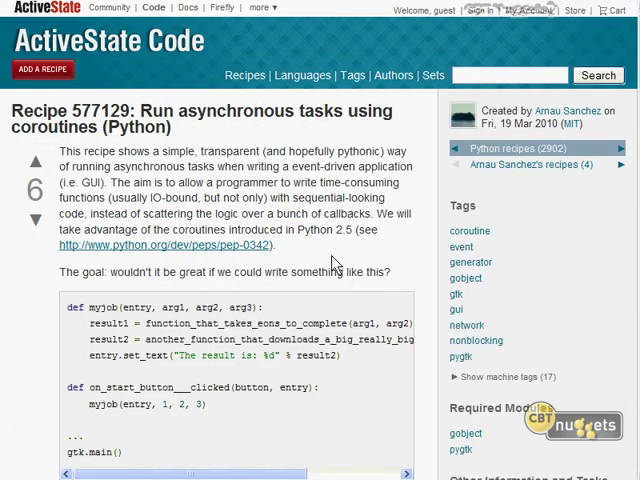
scroll(335, 265, "down", 2)
scroll(335, 265, "down", 6)
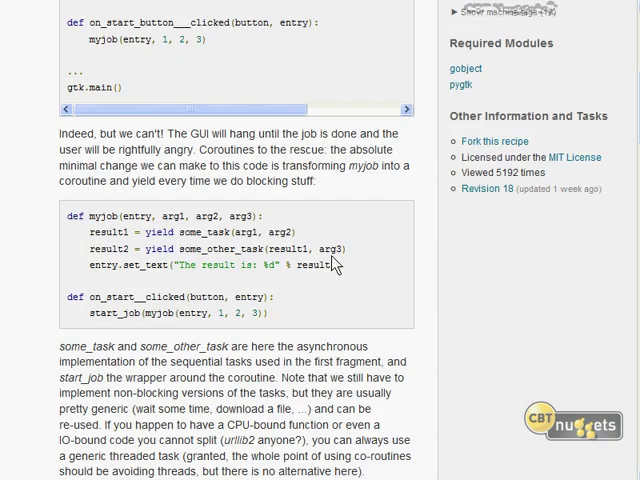
scroll(300, 258, "up", 7)
left_click_drag(69, 217, 243, 297)
scroll(243, 297, "down", 5)
scroll(243, 297, "down", 7)
scroll(243, 297, "down", 3)
scroll(243, 297, "down", 4)
scroll(243, 297, "down", 10)
scroll(243, 297, "down", 8)
scroll(243, 297, "down", 8)
scroll(243, 297, "down", 5)
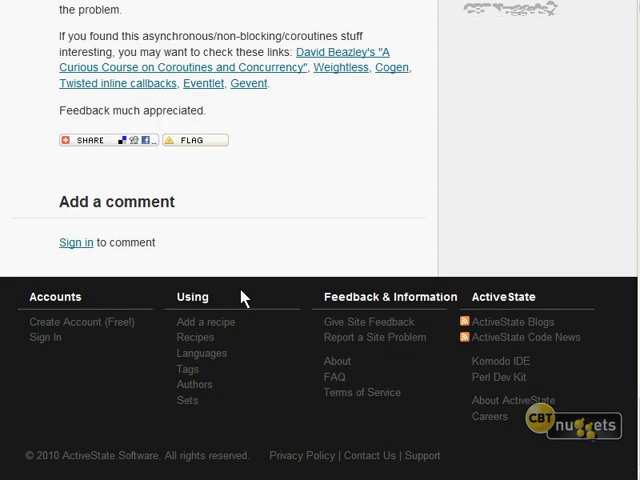
scroll(243, 297, "up", 13)
scroll(243, 297, "up", 10)
scroll(243, 297, "up", 5)
scroll(243, 297, "up", 4)
scroll(240, 292, "up", 10)
scroll(240, 292, "up", 2)
scroll(240, 292, "up", 1)
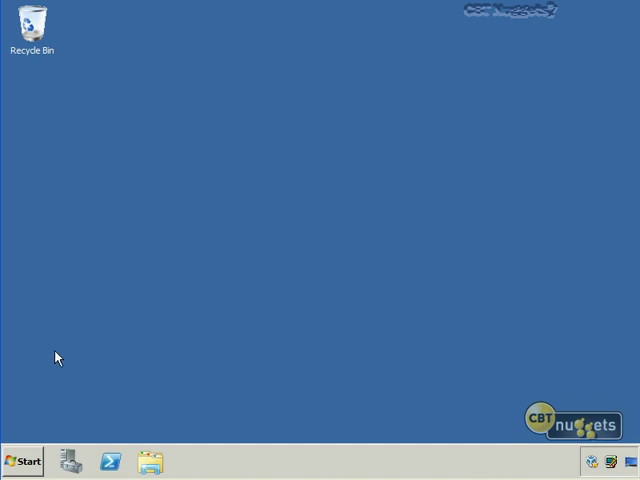
Step: Open serverfile.txt from \\winnugget01\share, read it, then close Notepad and Explorer
left_click(28, 461)
left_click(224, 376)
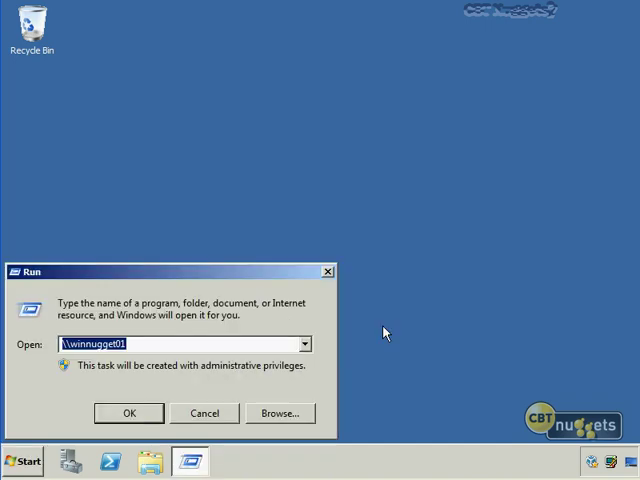
key("Return")
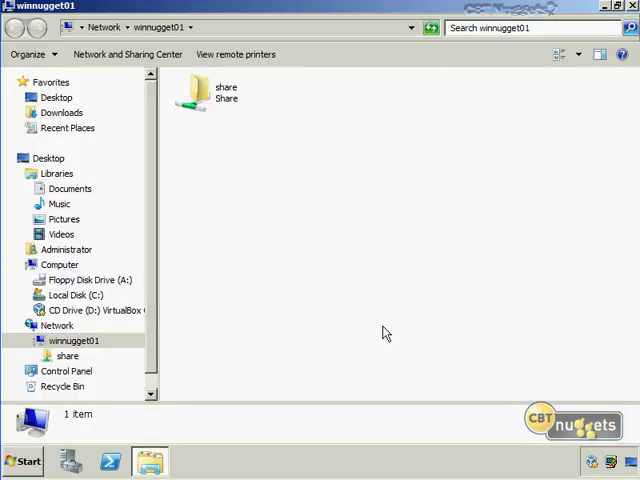
double_click(190, 92)
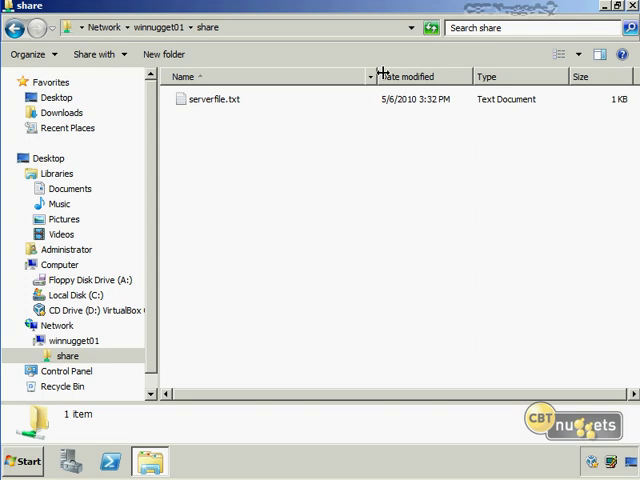
double_click(218, 102)
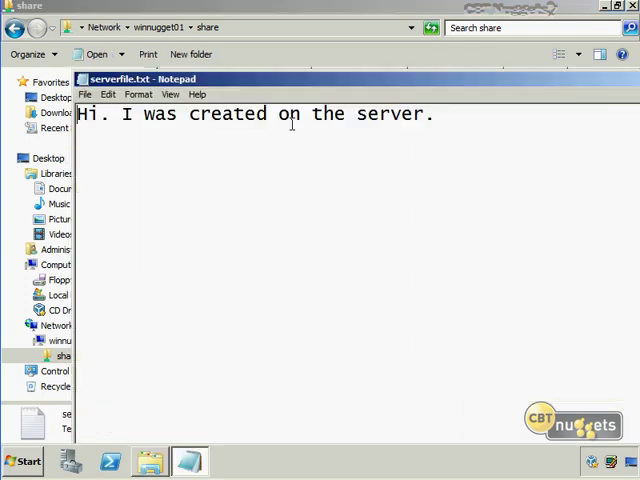
double_click(84, 80)
left_click(632, 5)
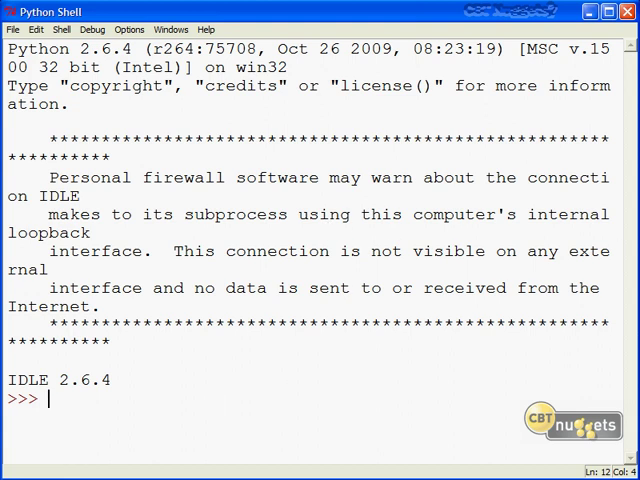
type("import os")
Step: Run import os, then d = os.listdir() on the 192.168.1.106 share path
key("Return")
type("o")
type(" =")
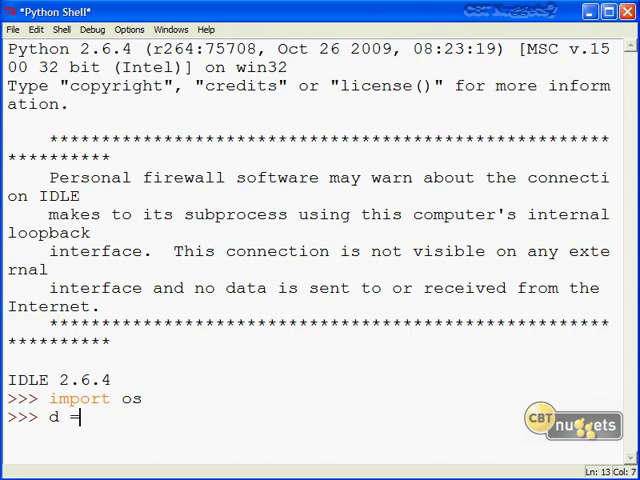
type(" os.listdir(")
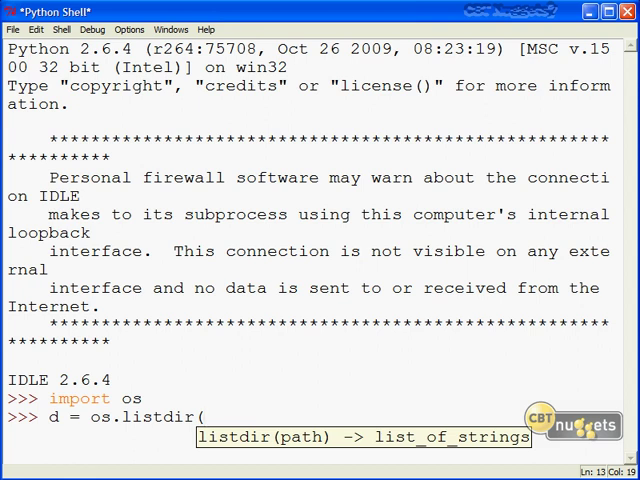
type(")")
key("Left")
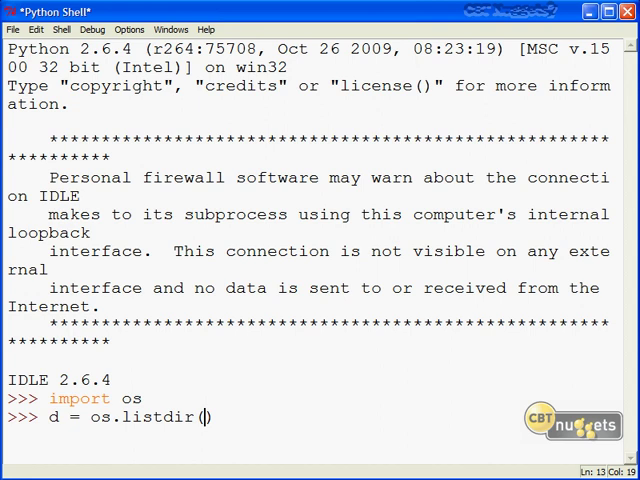
type("''")
key("Left")
type("\\\\192.168.1.106\\share")
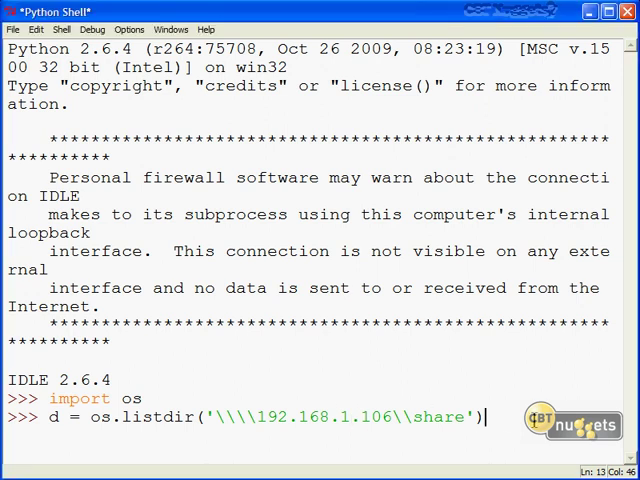
key("Return")
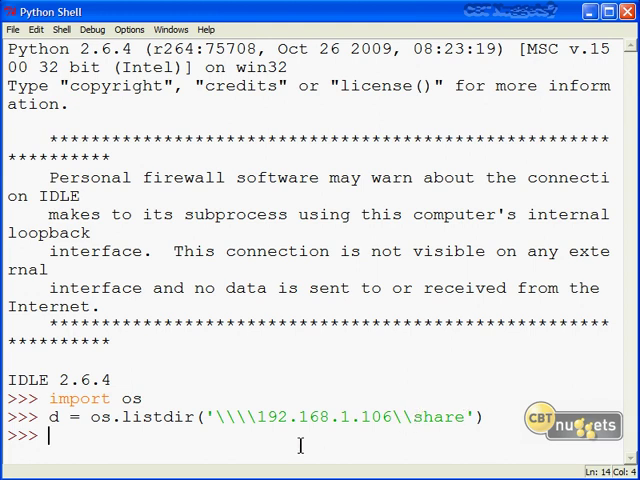
type("type(d)")
Step: Run type(d) to confirm it is a list, then display d showing serverfile.txt
key("Return")
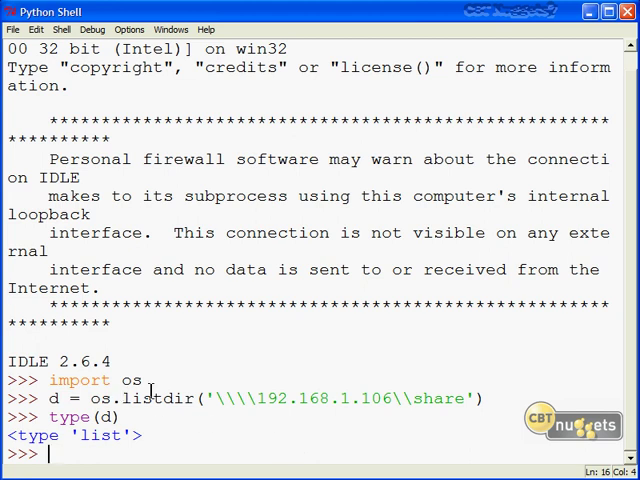
type("d")
key("Return")
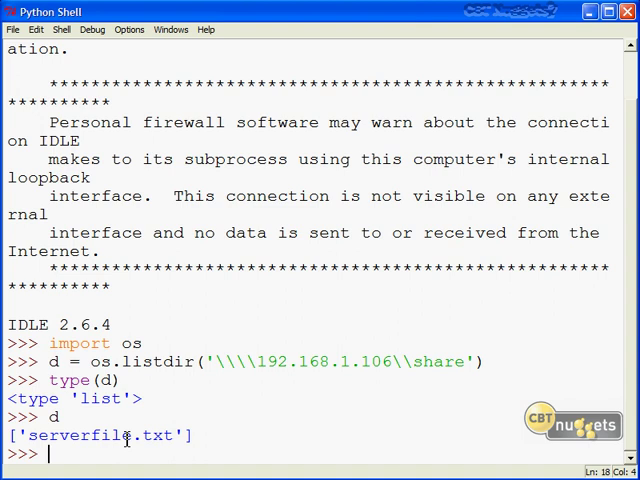
type("f = ")
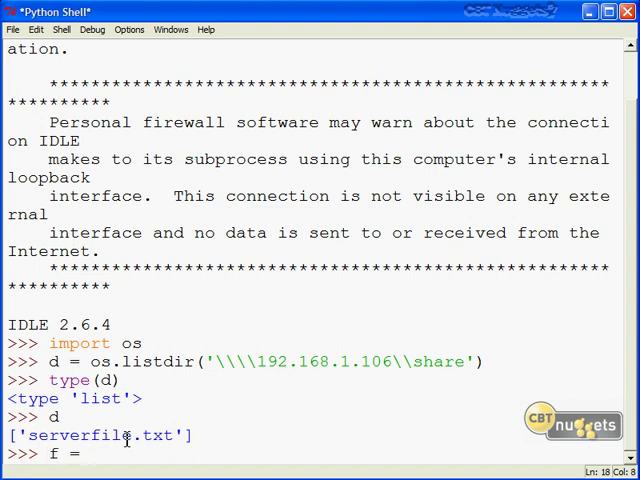
type("open('\\\\\\\\192.168.1.106\\\\share\\testdoc.txt', 'w")
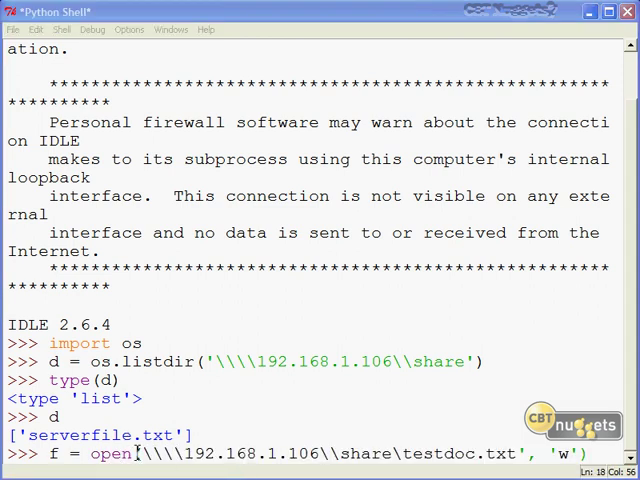
Step: Try opening testdoc.txt on the share in 'w' mode, which raises a path error
left_click(140, 454)
type("'")
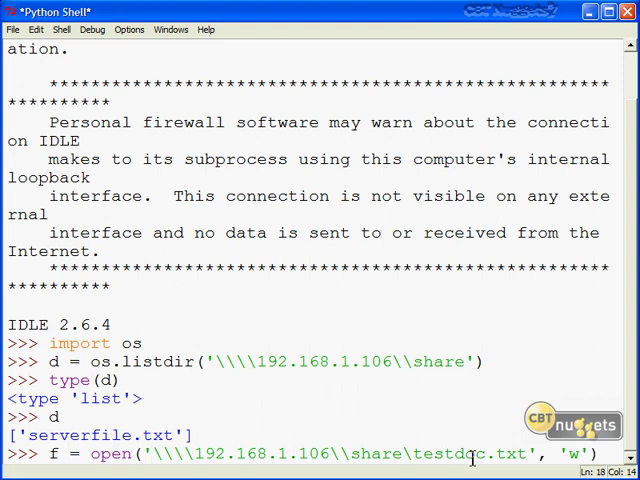
left_click(597, 454)
key("Return")
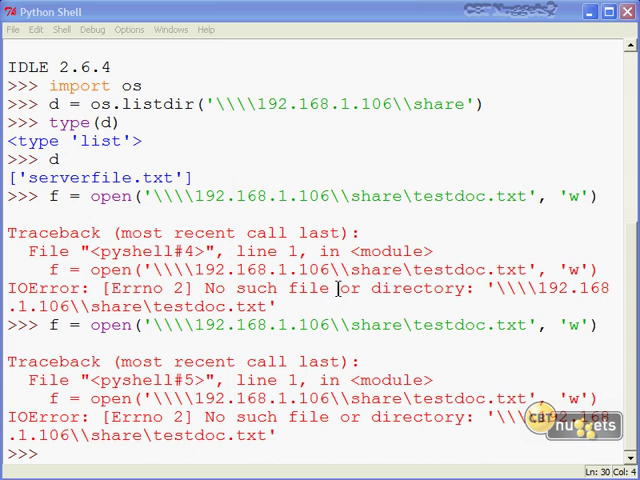
left_click(148, 306)
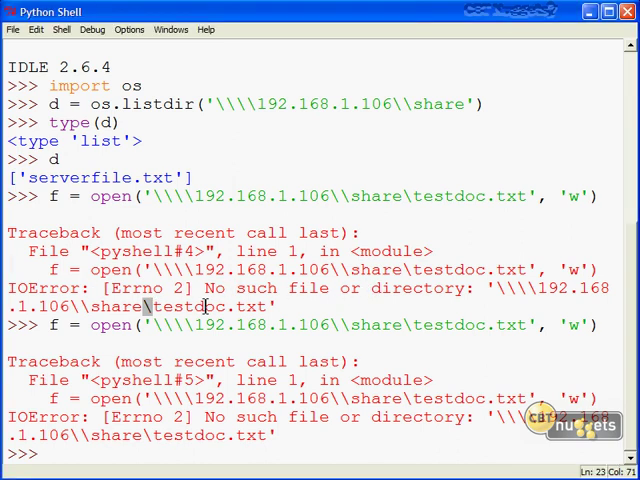
Step: Fix the backslash in the open path, write 'Hello there from across the network.', and close
left_click(290, 196)
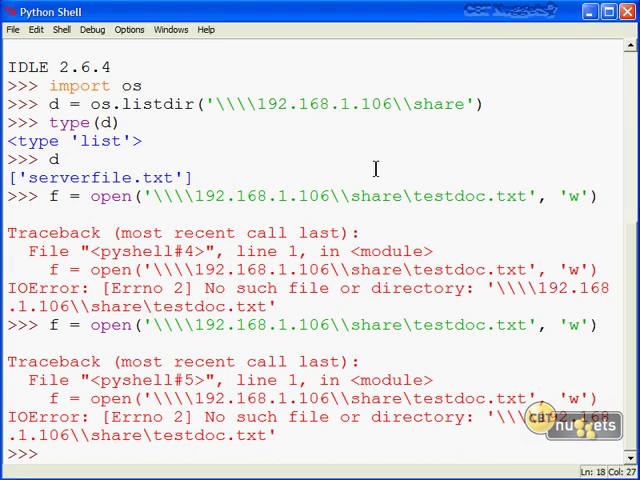
key("Return")
key("Left")
key("Left")
key("Left")
key("Left")
key("Left")
key("Left")
key("Left")
key("Left")
key("Left")
key("Left")
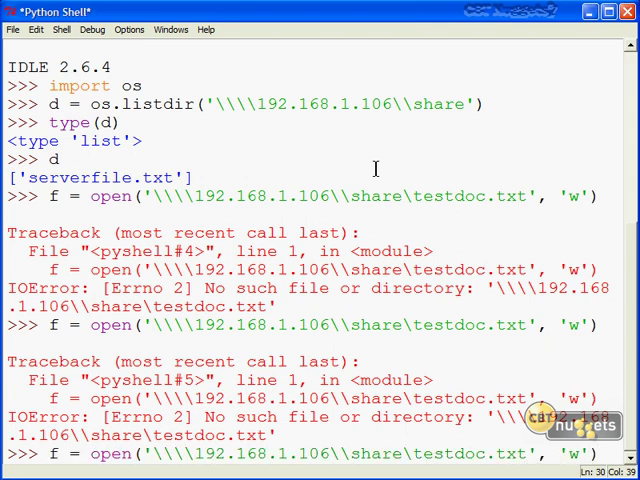
type("\\")
key("Return")
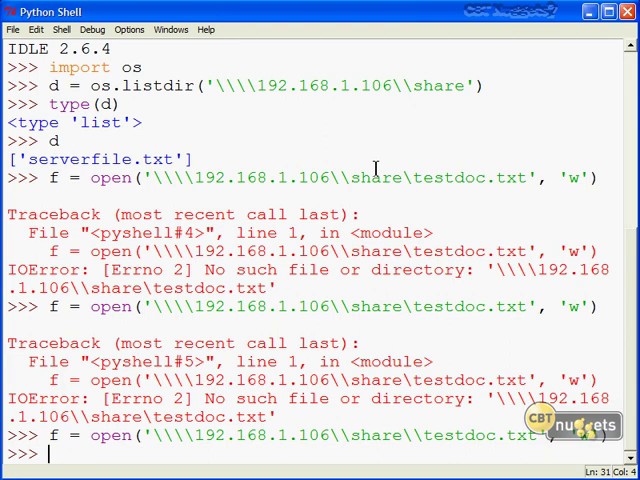
type("f.writ")
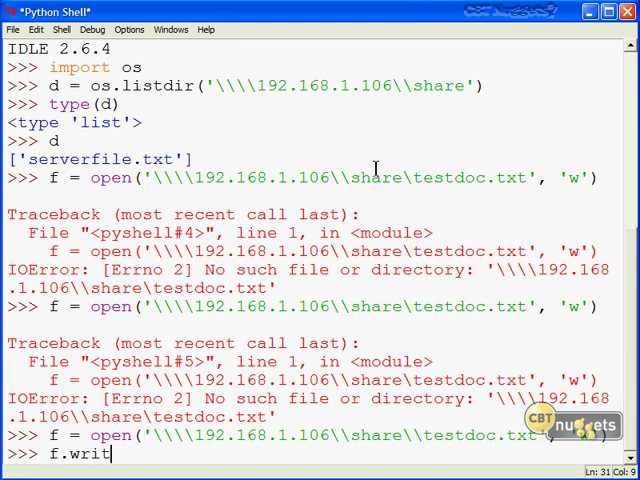
type("e('Hello there from across the network.')")
key("Return")
type("f.")
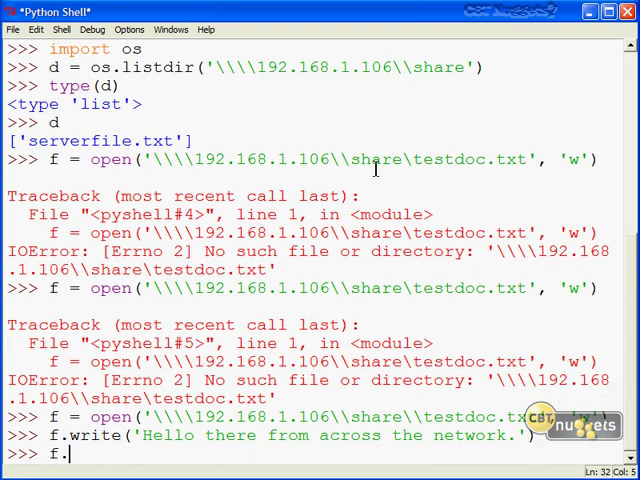
type("close()")
key("Return")
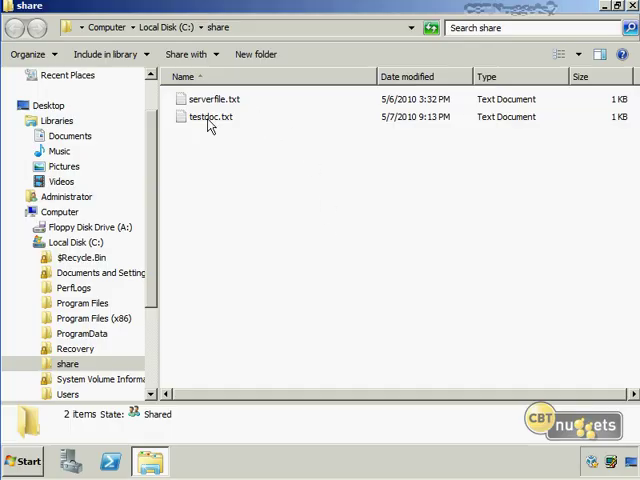
double_click(210, 124)
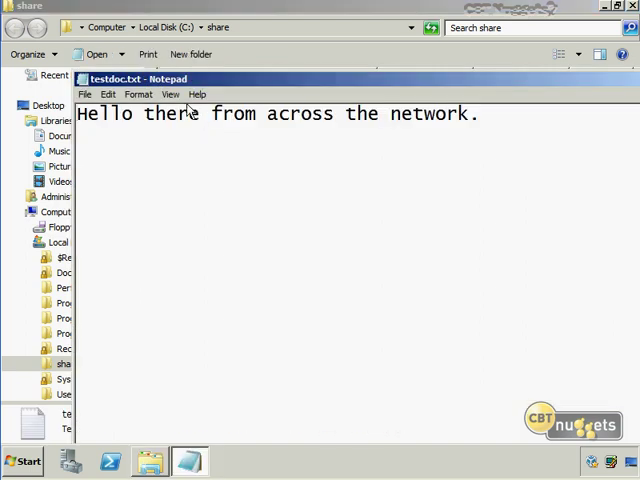
double_click(84, 82)
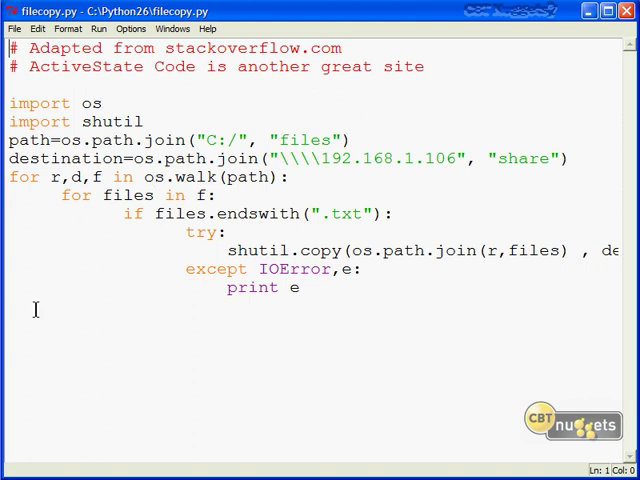
left_click(240, 330)
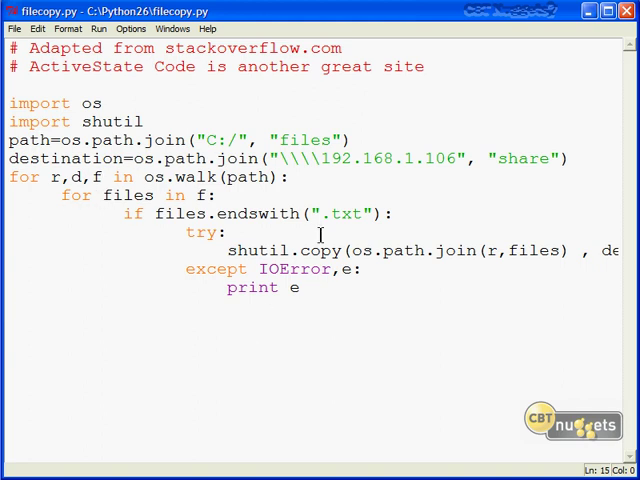
Step: Add outline lines 'import os, bulk copy module' and 'create paths' below the code
key("Return")
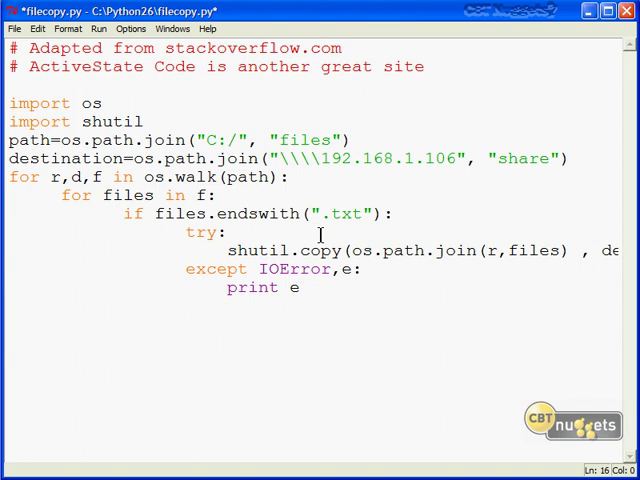
type("import ")
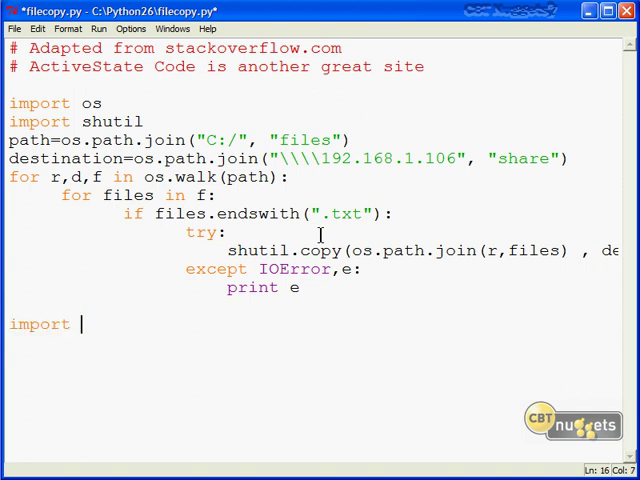
type("os, ")
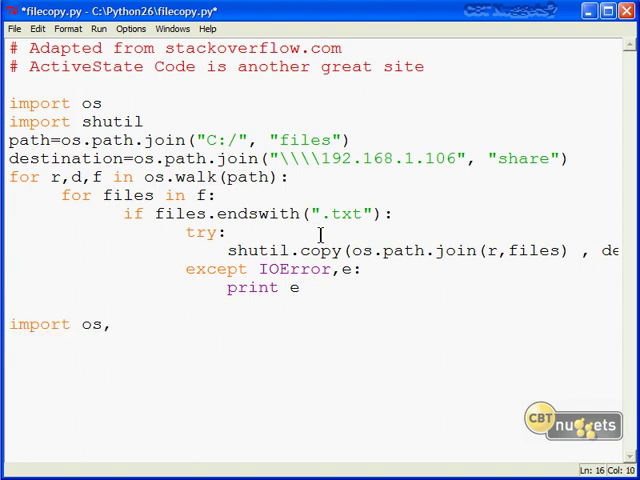
type("bulk copy module")
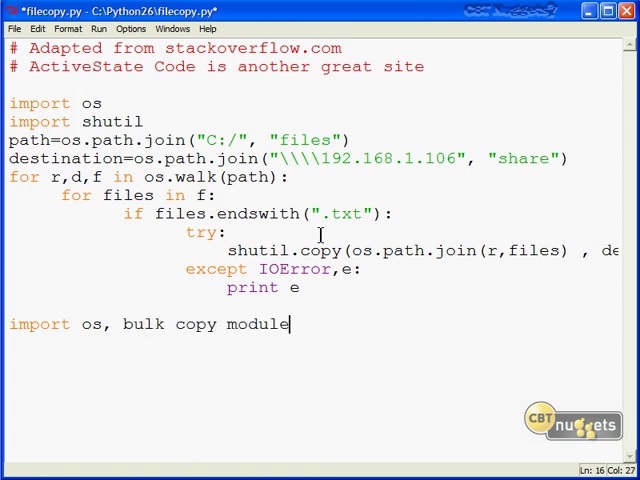
key("Return")
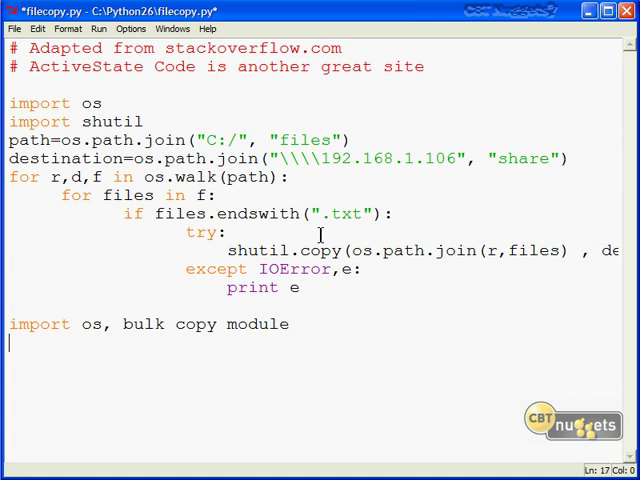
type("join")
key("BackSpace")
key("BackSpace")
key("BackSpace")
type("crae")
key("BackSpace")
key("BackSpace")
type("eate prop")
key("BackSpace")
key("BackSpace")
key("BackSpace")
type("correct source path")
Step: Add the outline 'loop: os.walk(source path): copy txt files to dest' and select it
key("Return")
type("create correct dest path")
key("Return")
type("l")
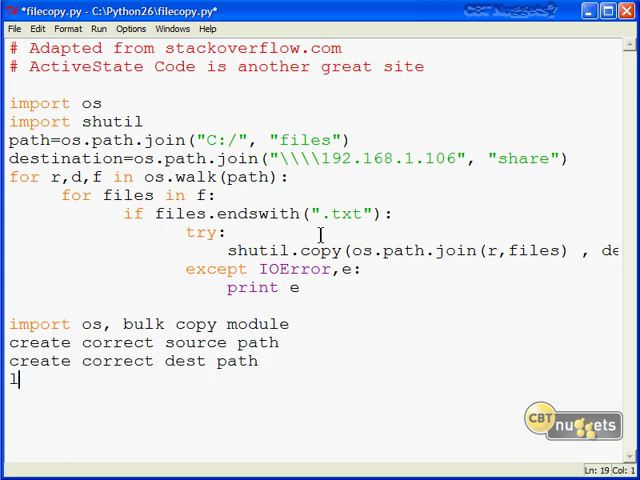
type("oop:")
key("Return")
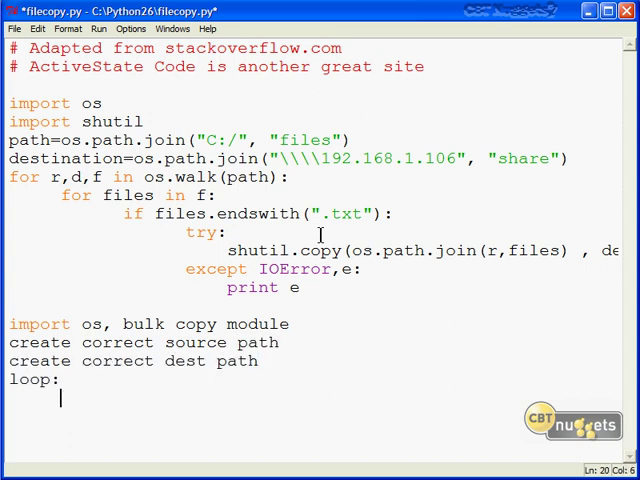
type("os.walk")
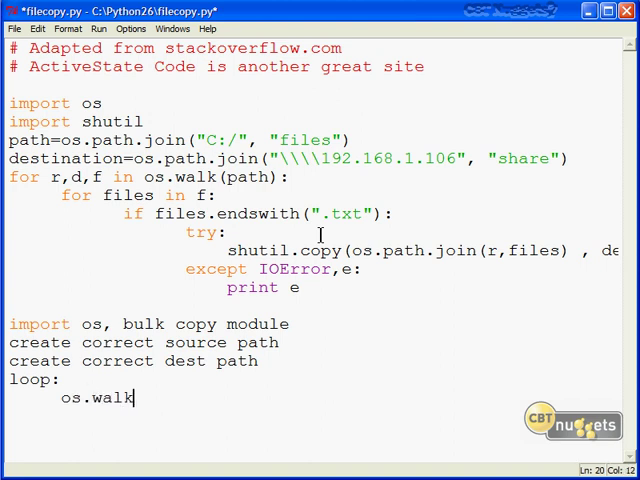
type("(source path):")
key("Return")
type("copy ")
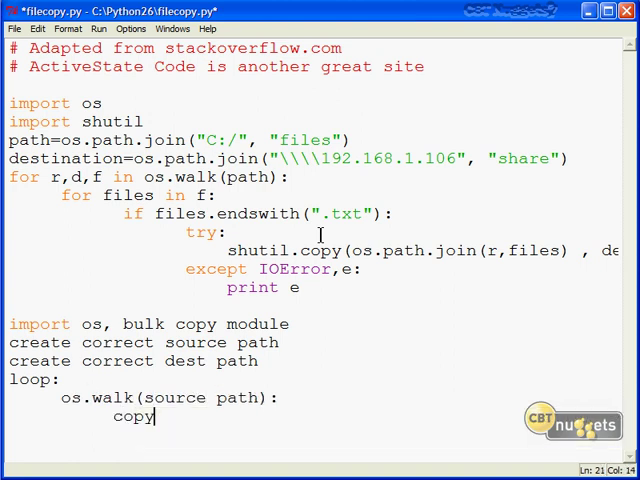
type("txt files to de")
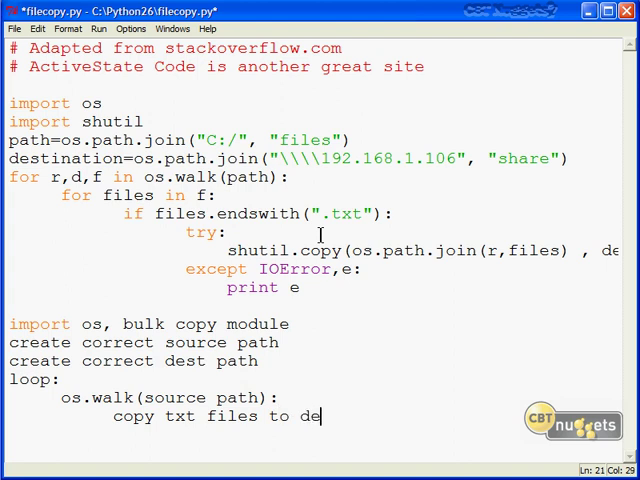
type("st")
left_click_drag(369, 416, 9, 324)
key("Delete")
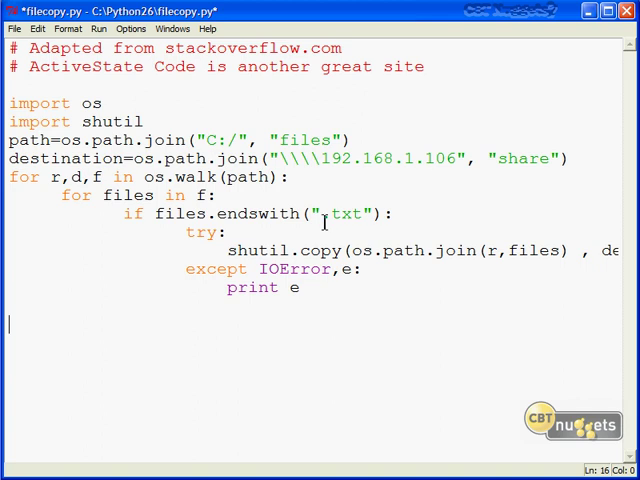
left_click_drag(321, 213, 364, 214)
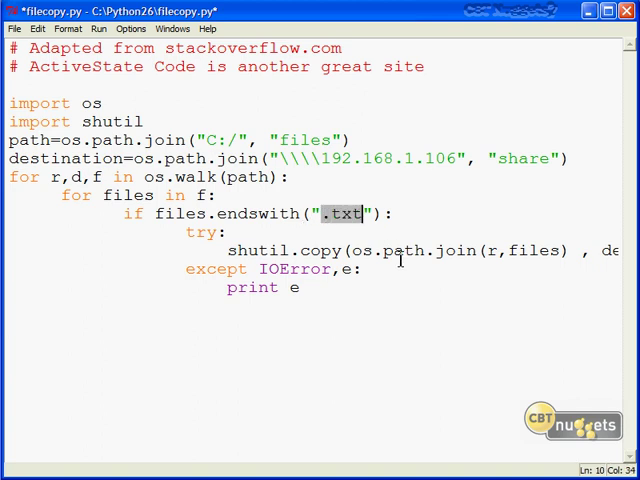
left_click_drag(154, 177, 214, 177)
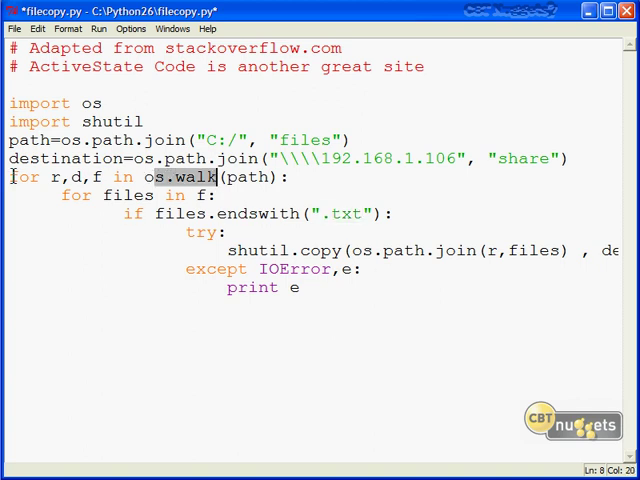
left_click_drag(10, 177, 300, 221)
left_click(352, 248)
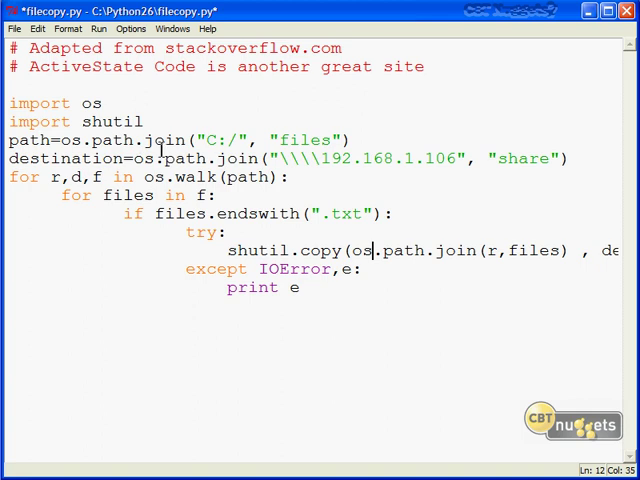
left_click_drag(392, 213, 290, 213)
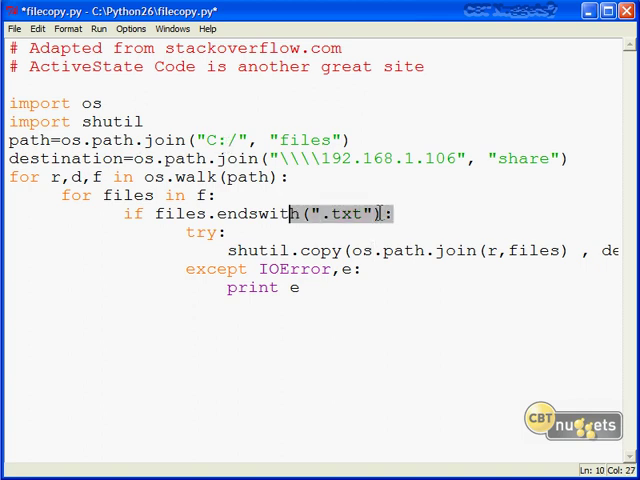
left_click_drag(165, 236, 352, 302)
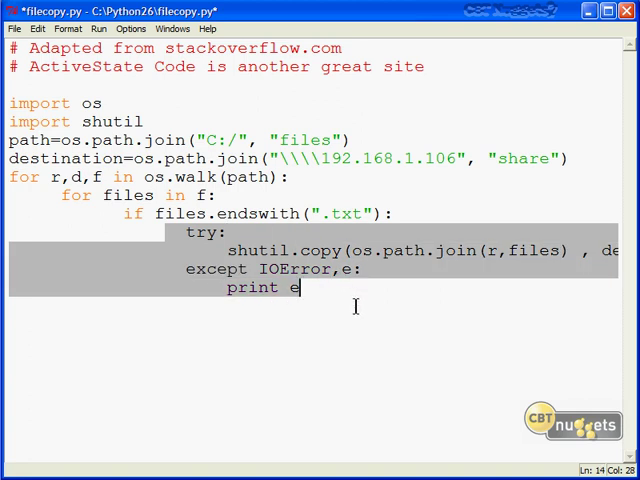
left_click(355, 306)
left_click_drag(180, 232, 229, 232)
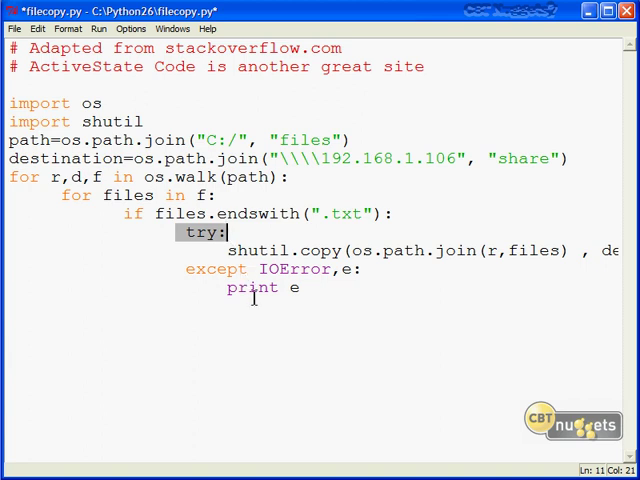
left_click(228, 321)
left_click_drag(218, 251, 340, 251)
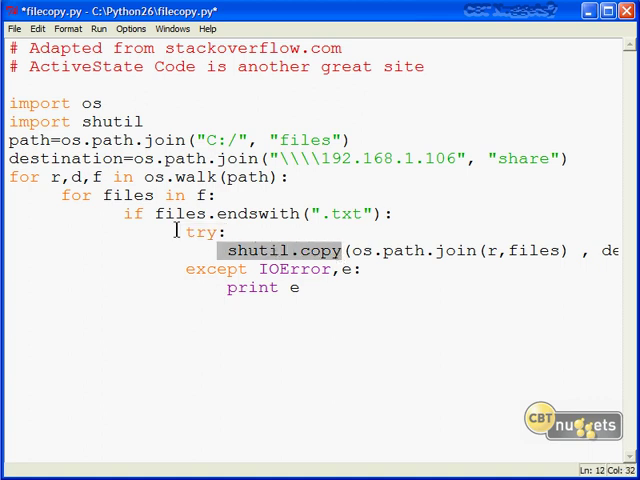
left_click_drag(182, 232, 232, 240)
left_click(222, 268)
left_click_drag(175, 269, 330, 270)
left_click(326, 315)
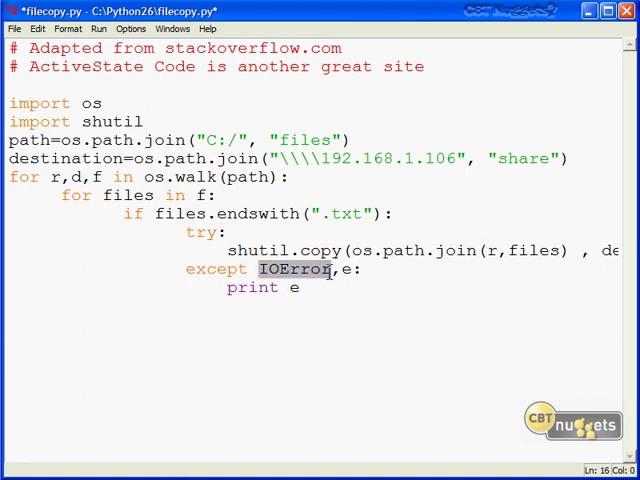
left_click(357, 311)
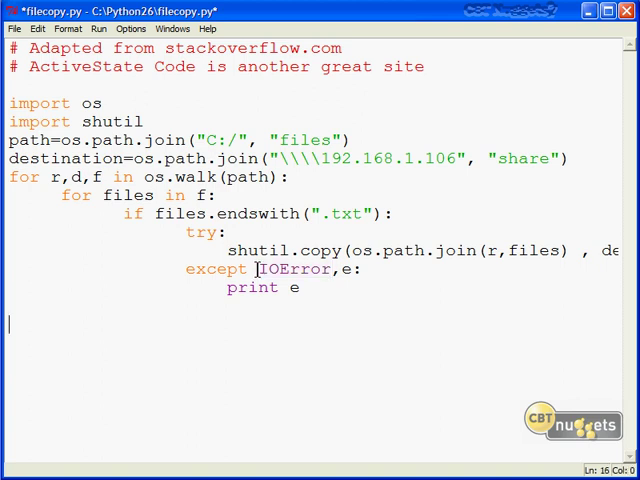
left_click(345, 269)
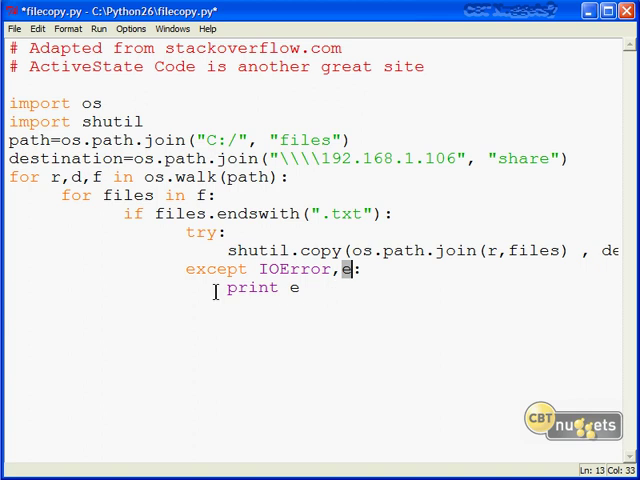
left_click_drag(216, 289, 302, 288)
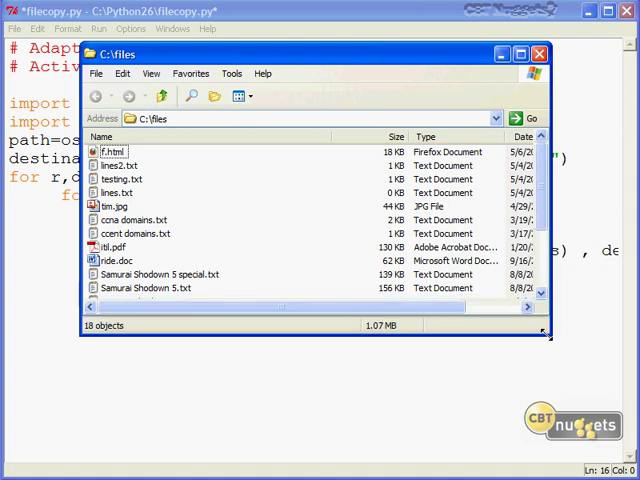
Step: Enlarge C:\files, sort its files by type, then close the window
left_click_drag(550, 336, 590, 418)
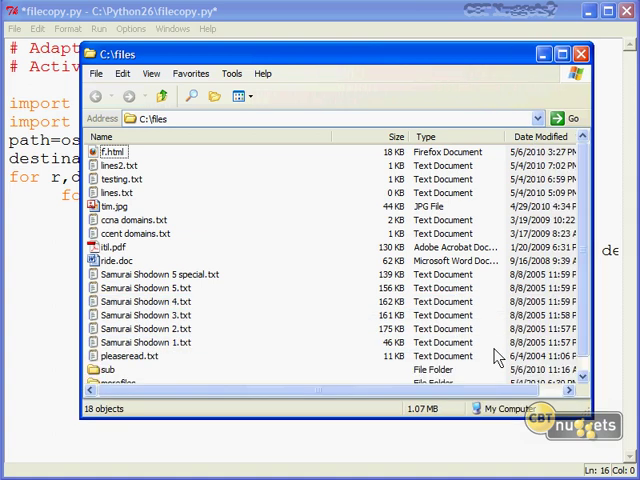
left_click(444, 138)
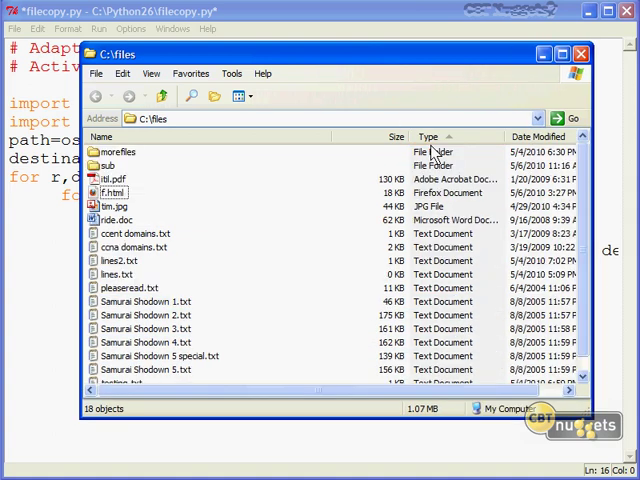
scroll(390, 185, "down", 1)
left_click_drag(218, 222, 133, 376)
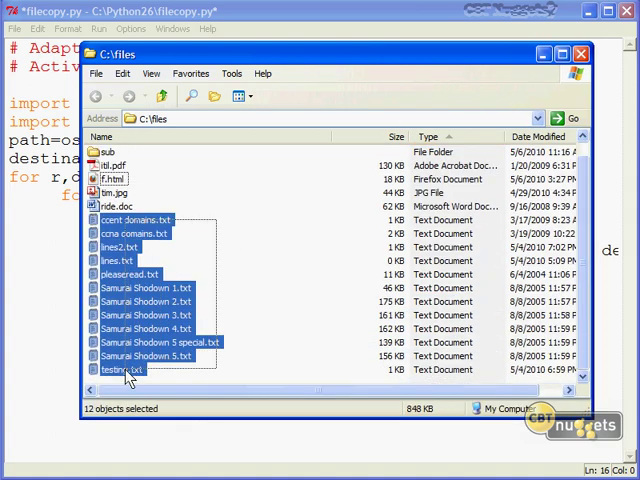
left_click(271, 310)
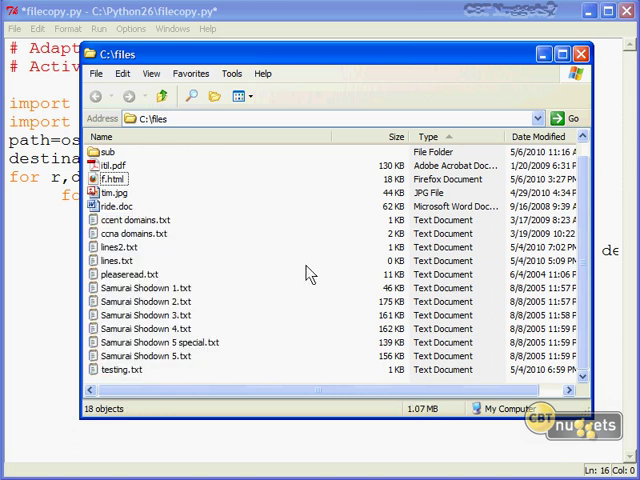
left_click(581, 54)
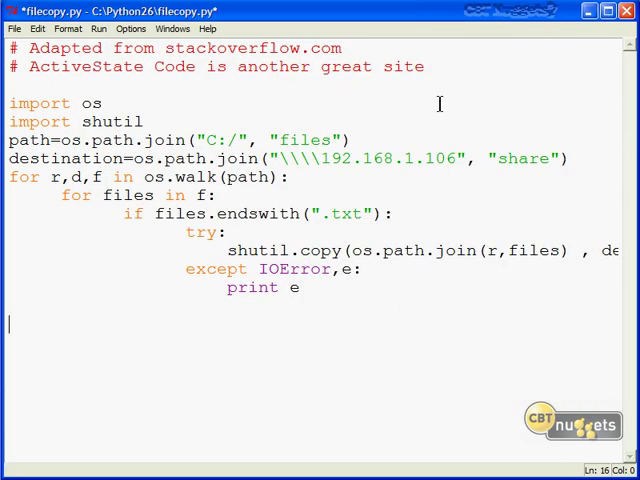
Step: Run filecopy.py with Run Module and open the server's share folder to check the copies
left_click(98, 29)
left_click(128, 91)
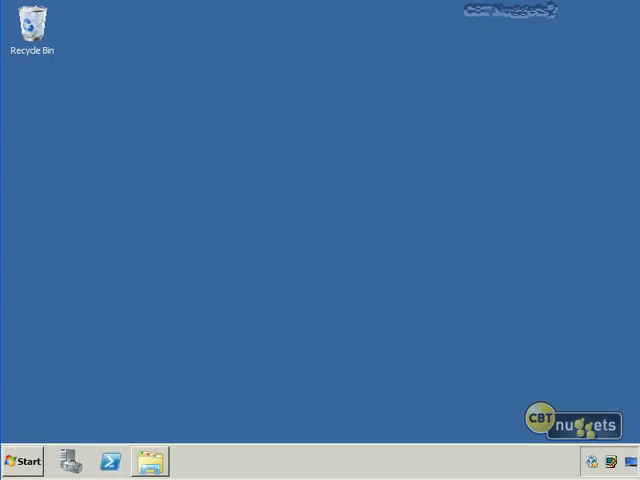
left_click(21, 464)
left_click(166, 468)
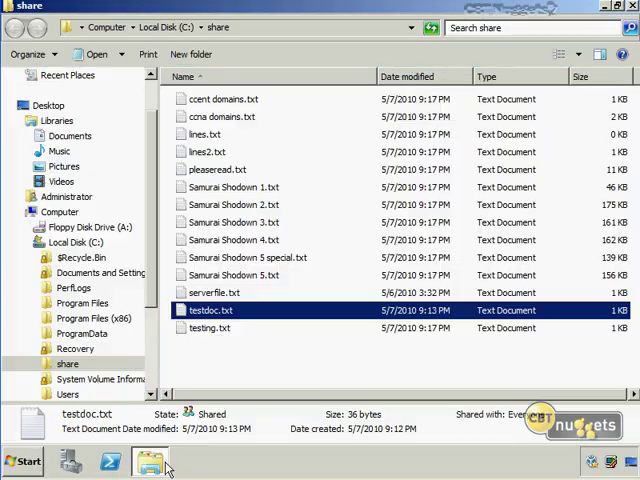
left_click(68, 28)
left_click(293, 359)
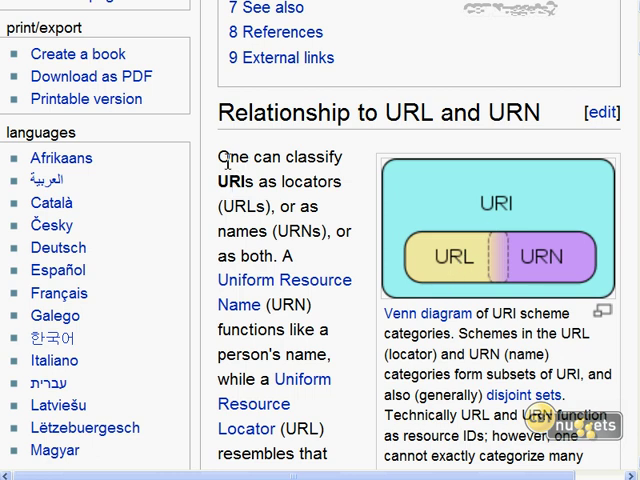
left_click_drag(218, 181, 249, 181)
left_click(272, 182)
left_click_drag(280, 181, 287, 206)
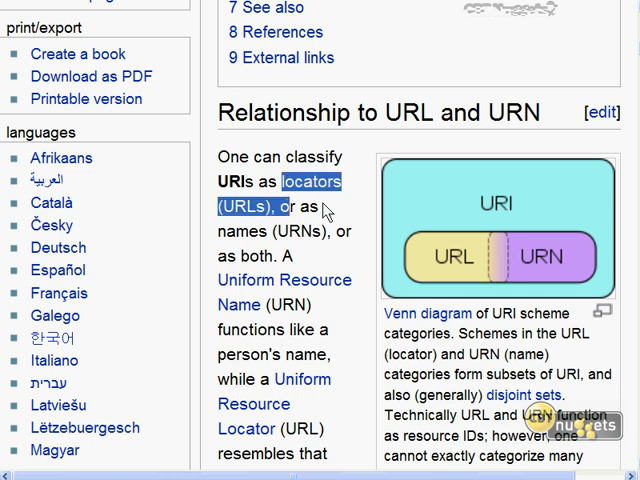
left_click(314, 206)
left_click_drag(235, 206, 267, 206)
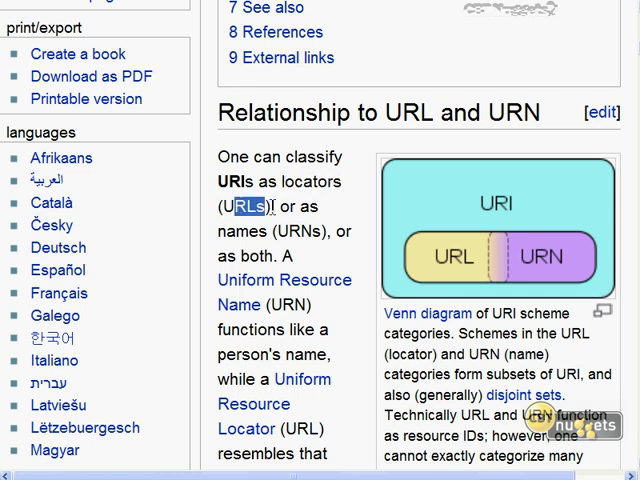
scroll(271, 206, "down", 3)
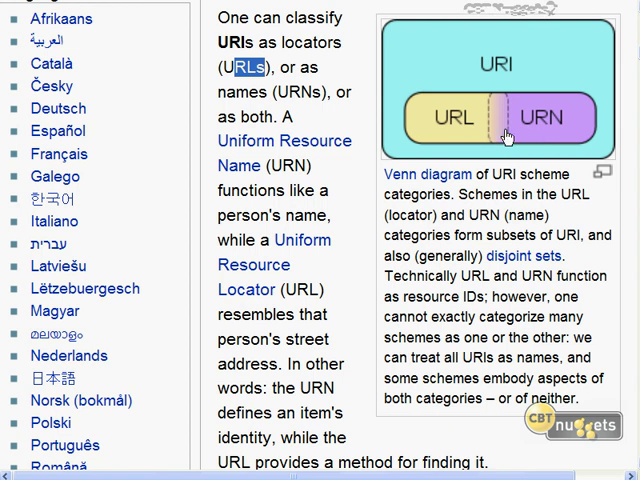
scroll(321, 190, "down", 3)
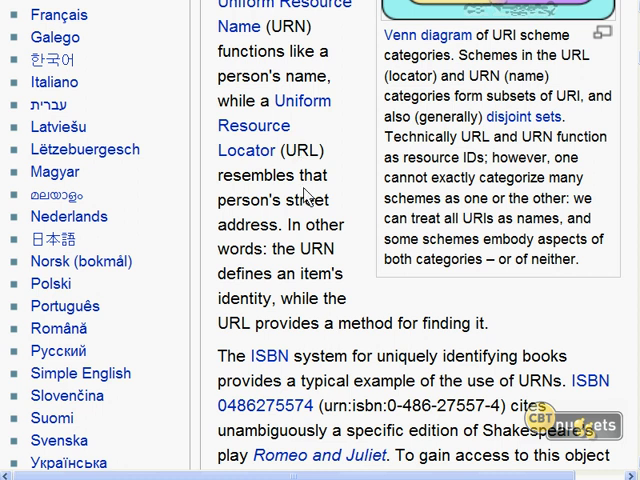
left_click_drag(284, 224, 523, 333)
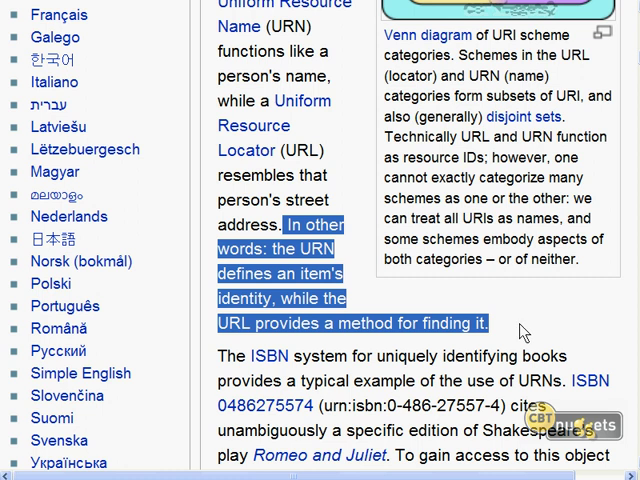
scroll(520, 333, "down", 5)
scroll(520, 333, "down", 1)
scroll(520, 333, "up", 1)
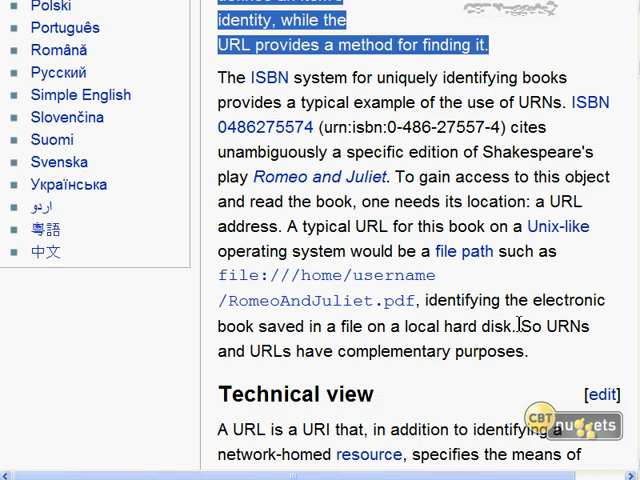
left_click(521, 74)
left_click_drag(229, 44, 489, 44)
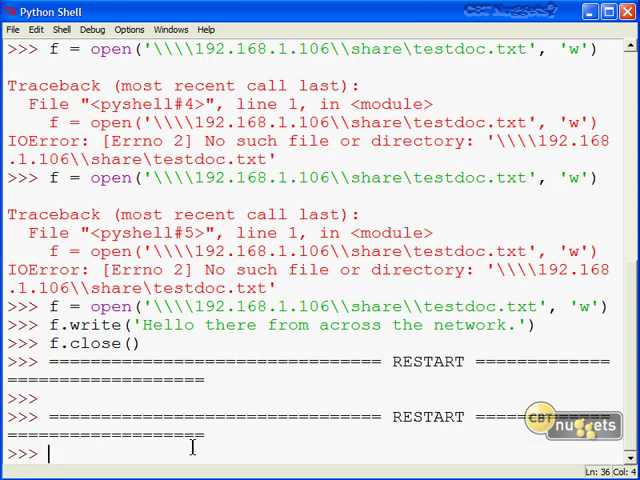
type("import ")
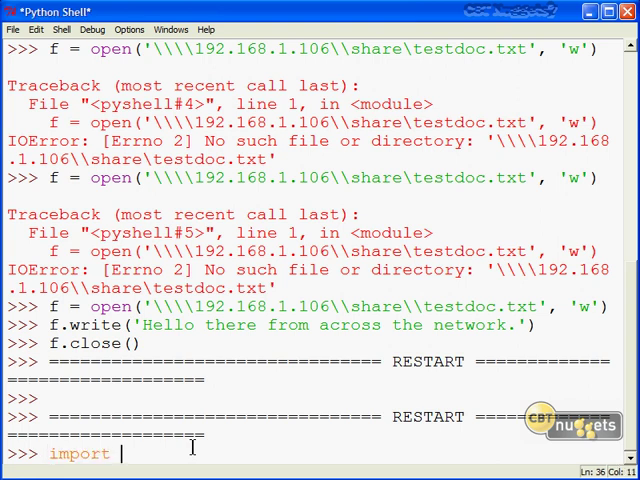
type("urllib")
Step: Import urllib and sys, then open cbtnuggets.com into wp with urlopen
key("Return")
type("imp")
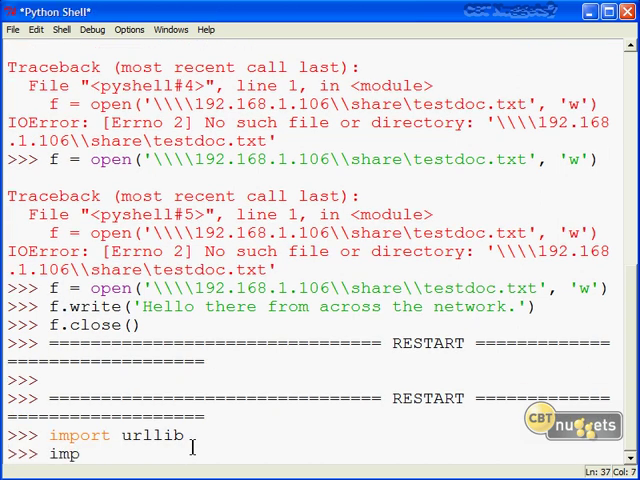
type("ort sys")
key("Return")
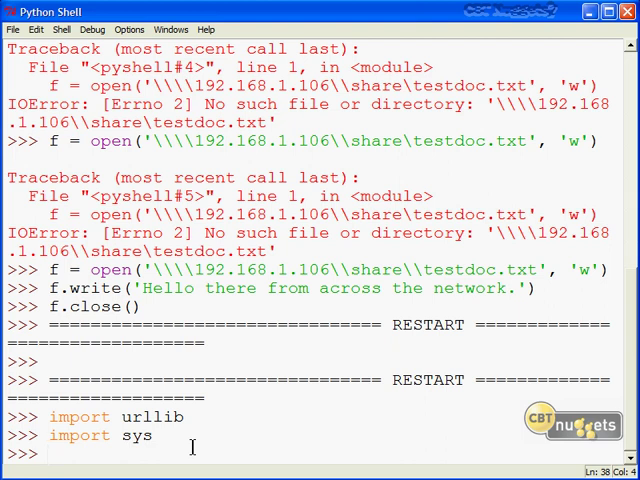
type("wp = urllib.")
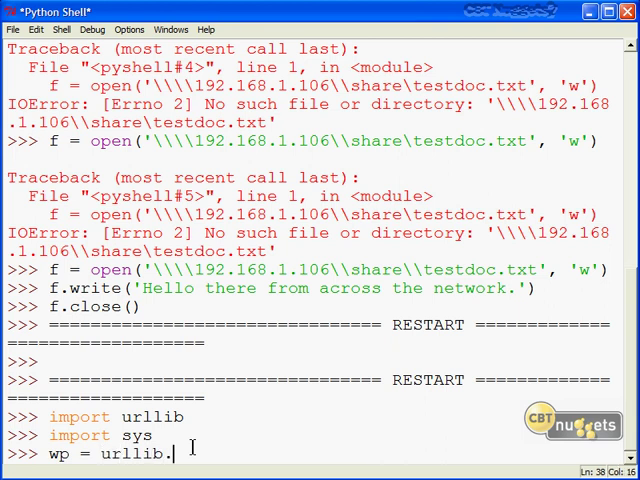
type("urlopen('')")
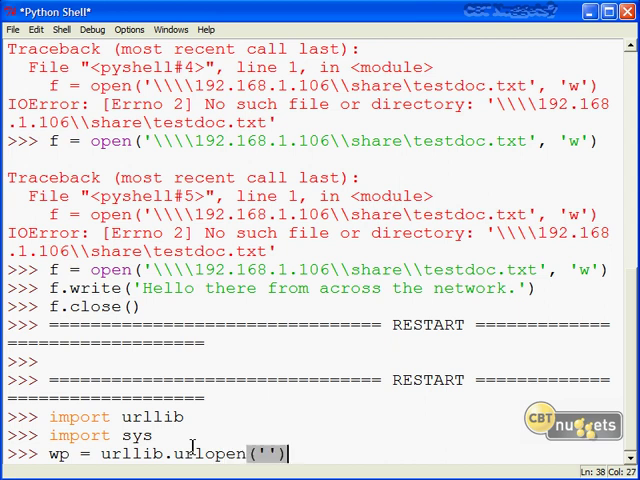
key("Left")
key("Left")
type("http://cbtnuggets.com")
key("End")
key("Return")
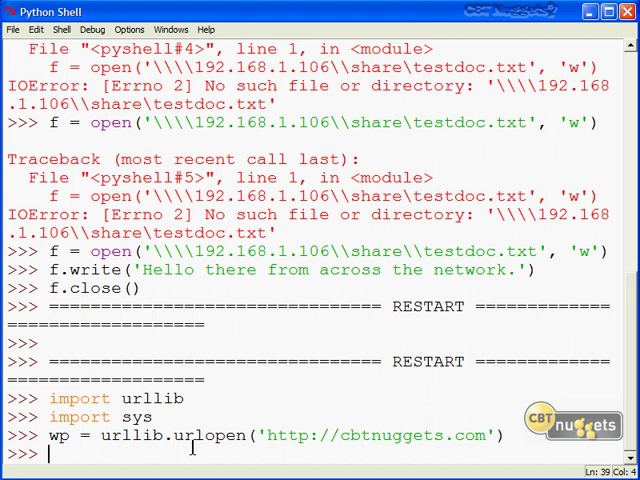
type("for ")
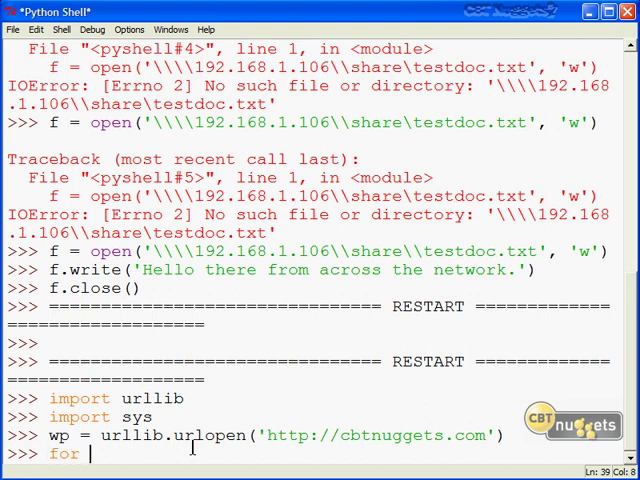
type("line in wp:")
Step: Run 'for line in wp: sys.stdout.write(line)' to print the page's HTML
key("Return")
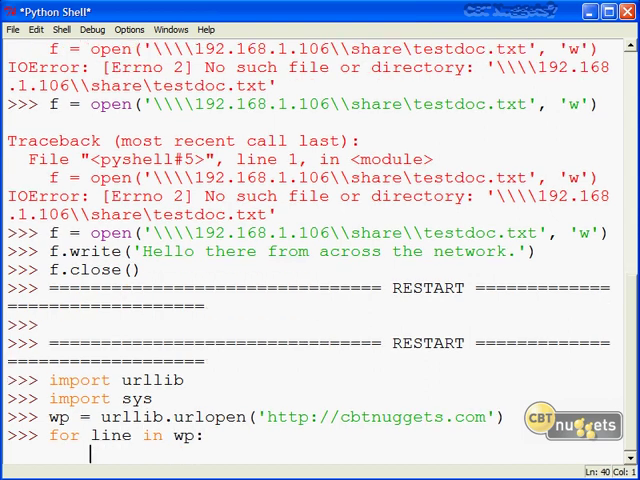
type("sys.stdout.write(line)")
key("Return")
type("print")
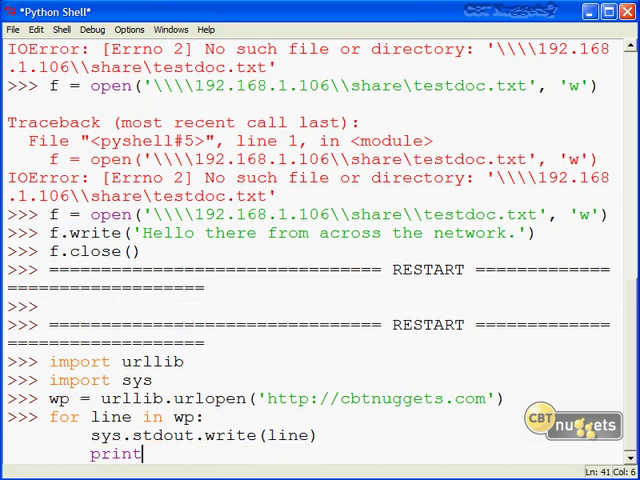
type("(wp.")
key("BackSpace")
key("BackSpace")
key("BackSpace")
key("BackSpace")
key("BackSpace")
key("BackSpace")
key("BackSpace")
key("BackSpace")
key("Return")
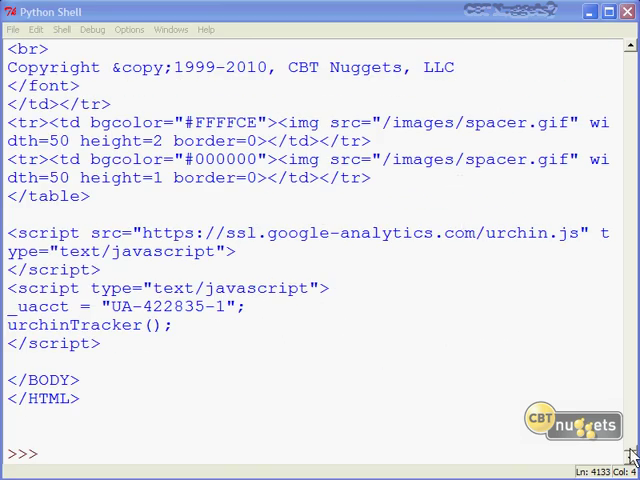
mouse_move(631, 455)
left_mouse_down()
mouse_move(630, 432)
mouse_move(619, 452)
mouse_move(613, 450)
left_mouse_up()
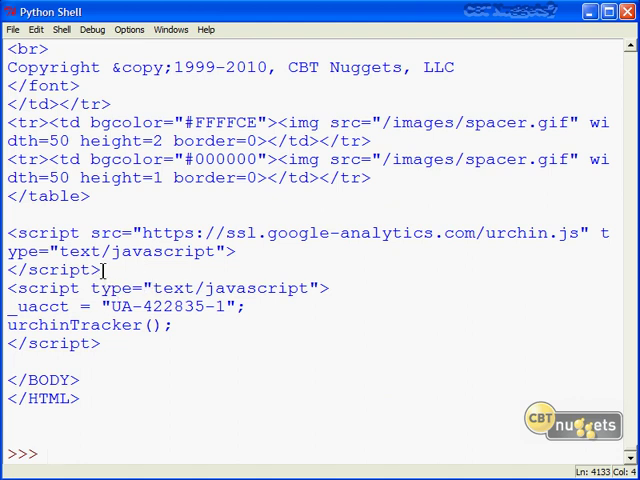
left_click_drag(102, 270, 5, 270)
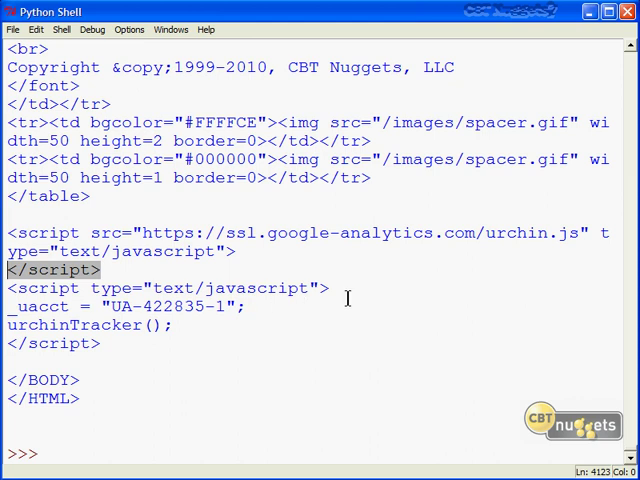
left_click(246, 307)
left_click_drag(347, 300, 141, 288)
left_click(207, 306)
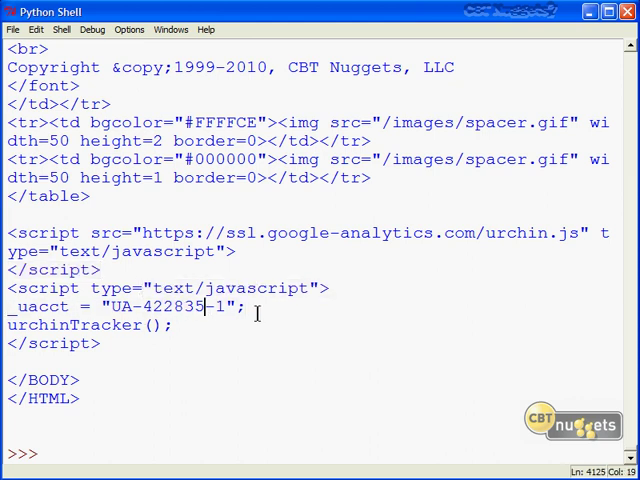
left_click_drag(330, 288, 255, 288)
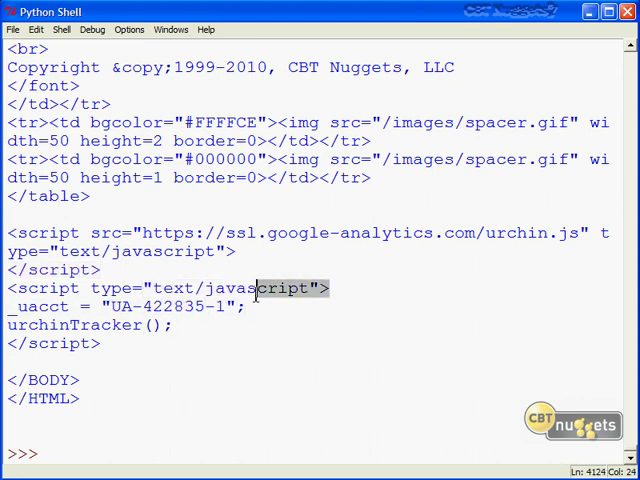
mouse_move(591, 233)
left_mouse_down()
mouse_move(421, 240)
mouse_move(424, 257)
left_mouse_up()
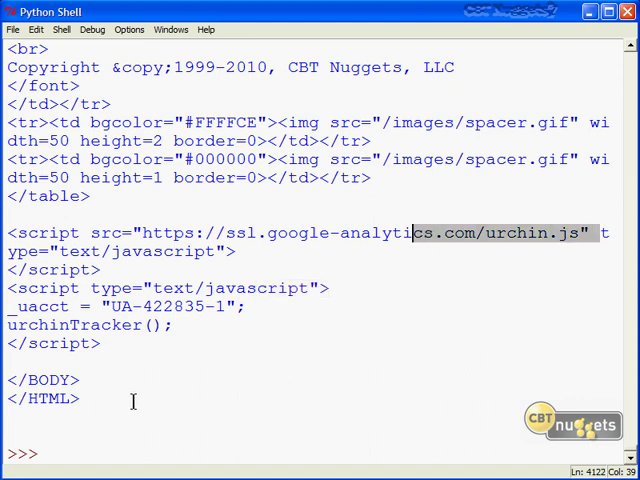
key("ctrl+End")
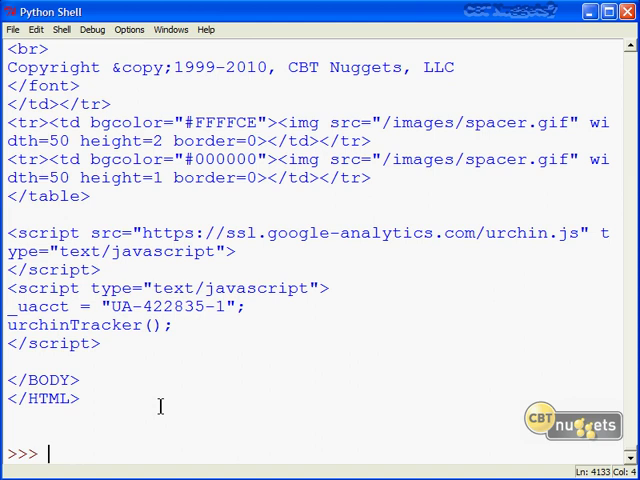
type("print(")
Step: Correct the command to 'print wp.info()' and run it to list the headers
key("BackSpace")
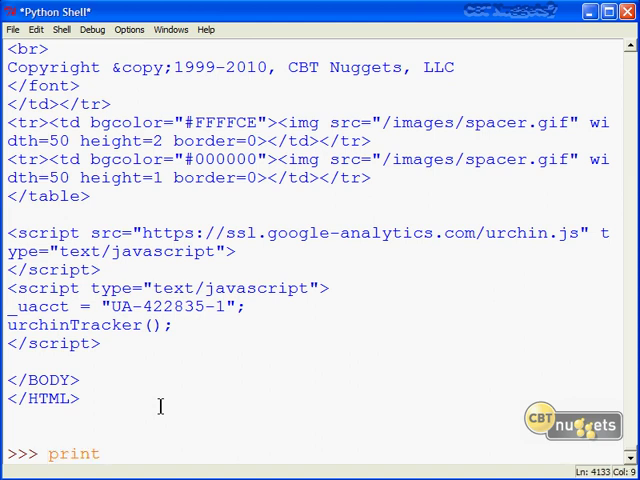
type("()")
key("BackSpace")
key("BackSpace")
type("wp.info()")
key("Return")
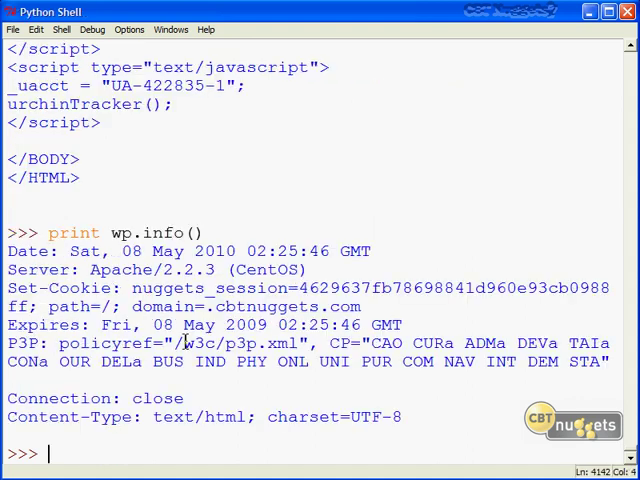
Step: Highlight the info() call and the Apache/2.2.3, Expires, P3P and UTF-8 header values
left_click_drag(205, 232, 112, 233)
left_click(120, 233)
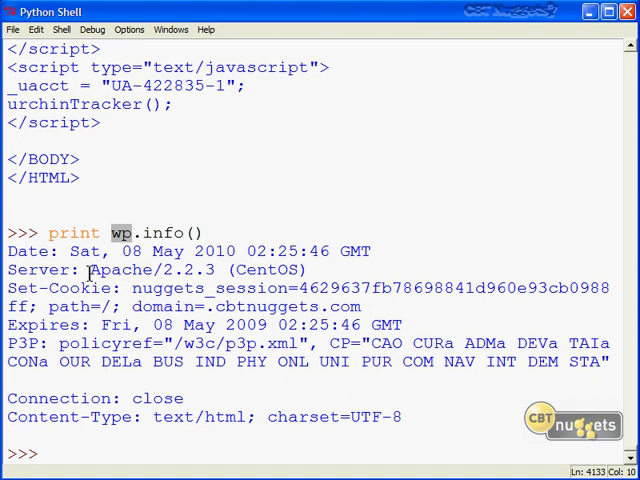
left_click_drag(90, 270, 308, 270)
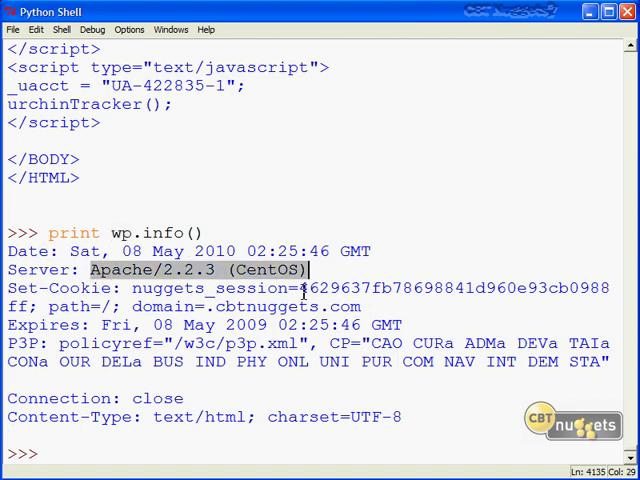
mouse_move(8, 325)
left_mouse_down()
mouse_move(166, 333)
mouse_move(412, 326)
left_mouse_up()
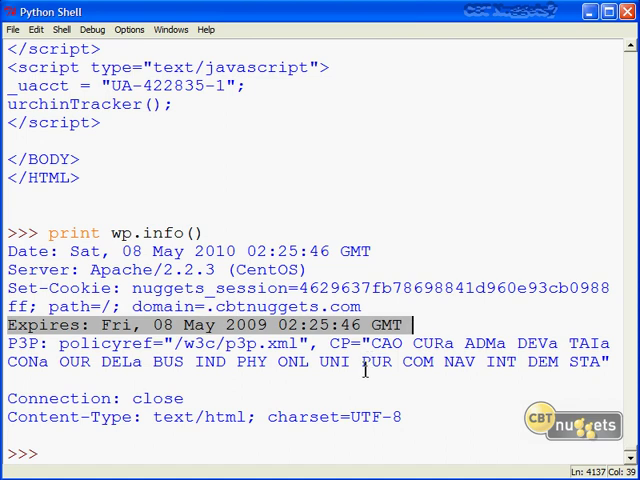
left_click_drag(8, 343, 58, 343)
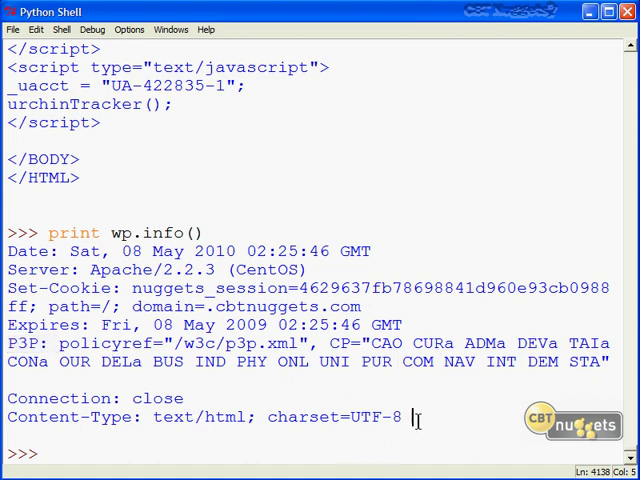
left_click_drag(410, 417, 350, 425)
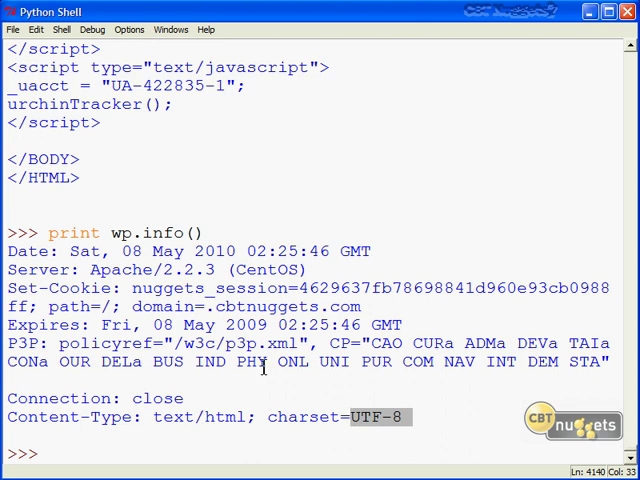
left_click(71, 455)
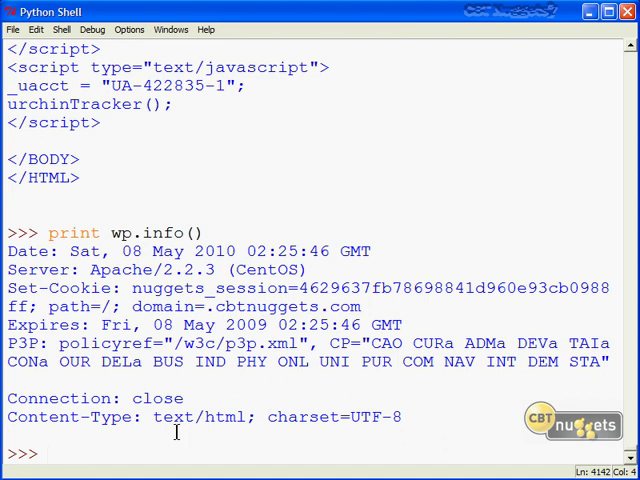
type("redirect = urllib.urlopein")
key("BackSpace")
key("BackSpace")
type("n()")
key("Left")
type("'http://microsf")
key("BackSpace")
type("oft.c")
key("BackSpace")
type("org")
key("Right")
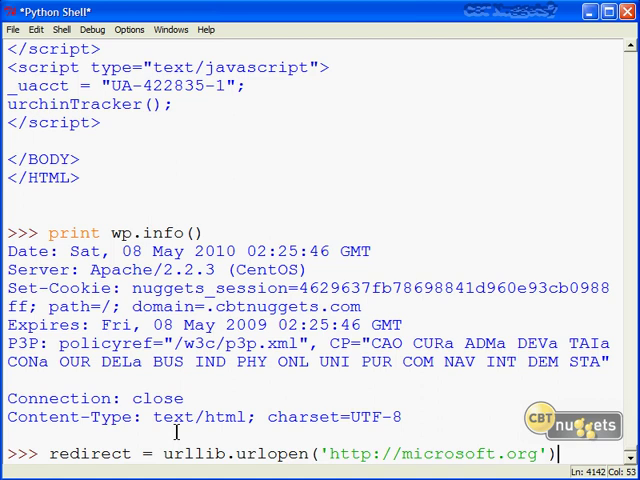
key("Return")
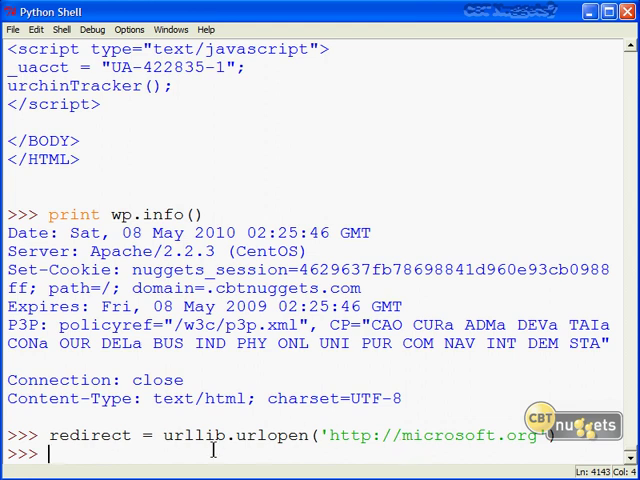
type("redirect.")
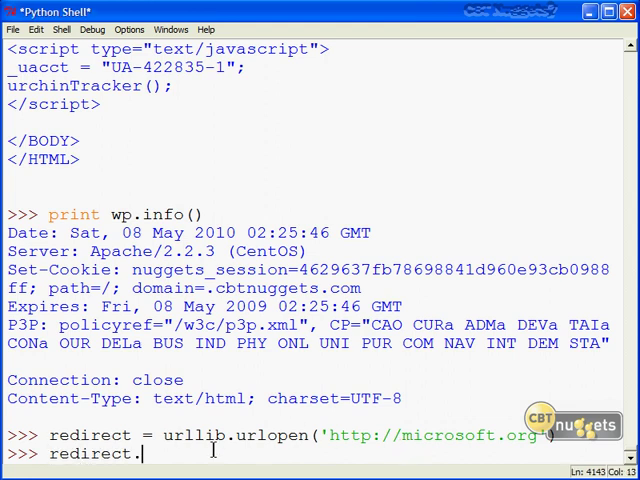
type("geturl()")
key("Return")
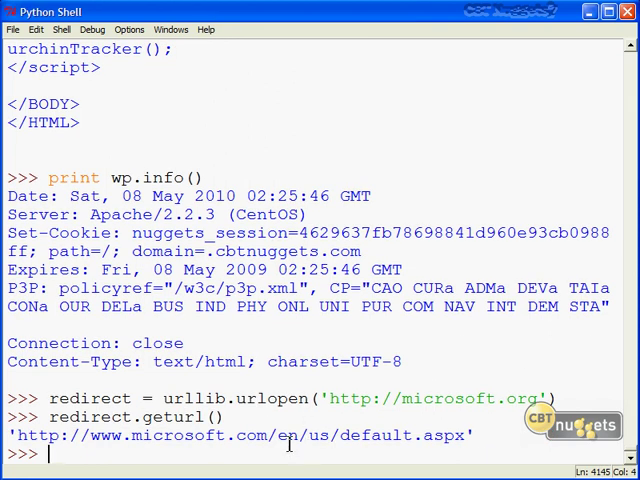
type("ur")
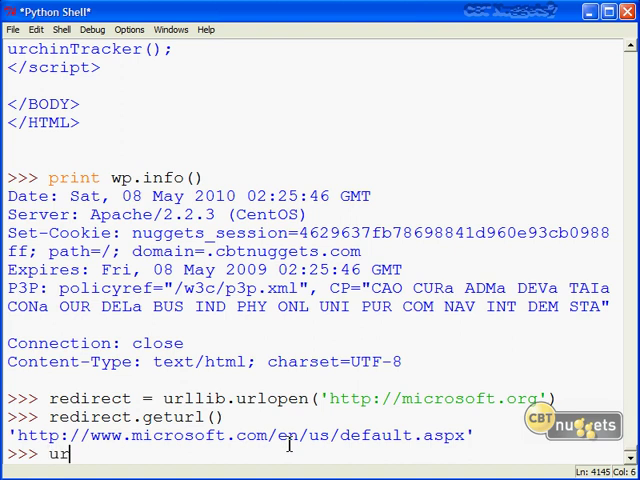
type("llib.")
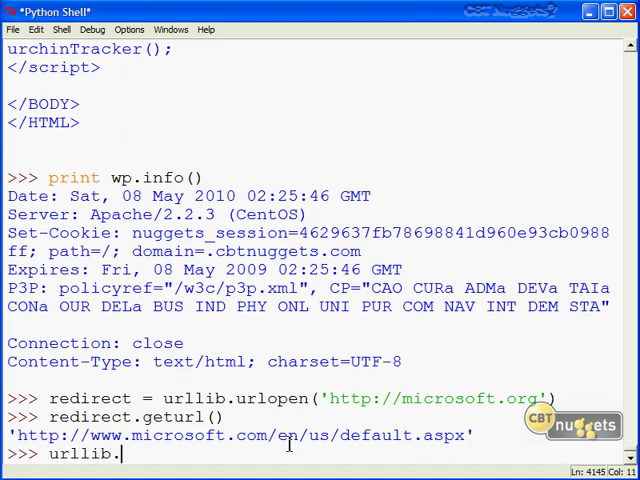
type("urlretrieve()")
key("Left")
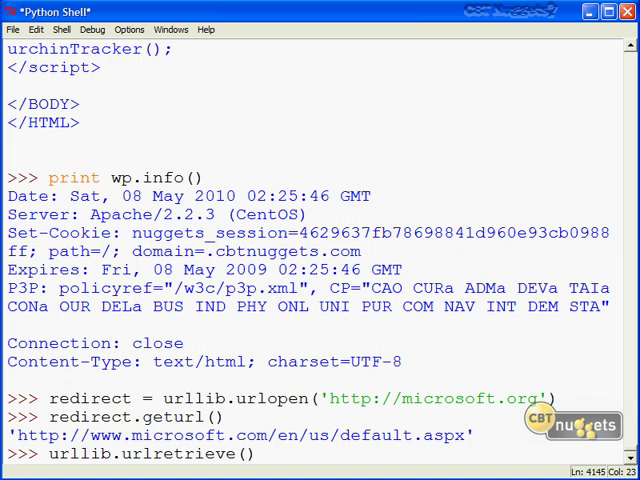
type("''")
key("Left")
type("http://ww.w.python.org")
key("Right")
type(", ''")
key("Left")
key("Left")
type("C:/files/py.html")
key("Return")
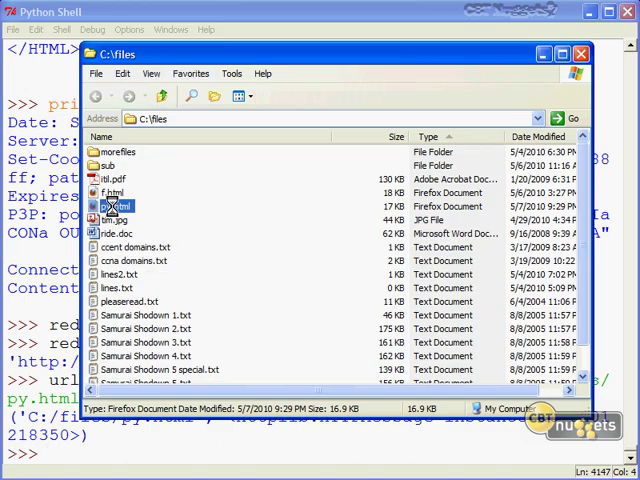
right_click(114, 206)
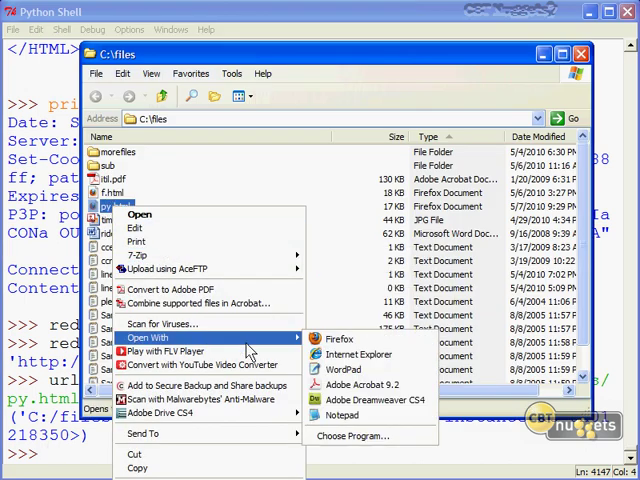
left_click(338, 354)
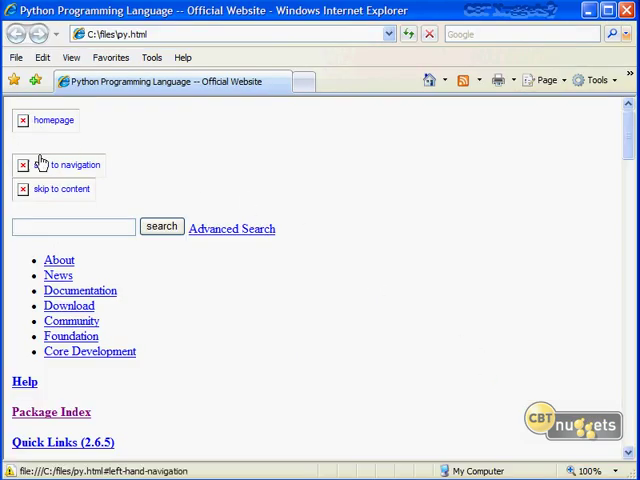
scroll(290, 242, "down", 2)
scroll(290, 242, "down", 5)
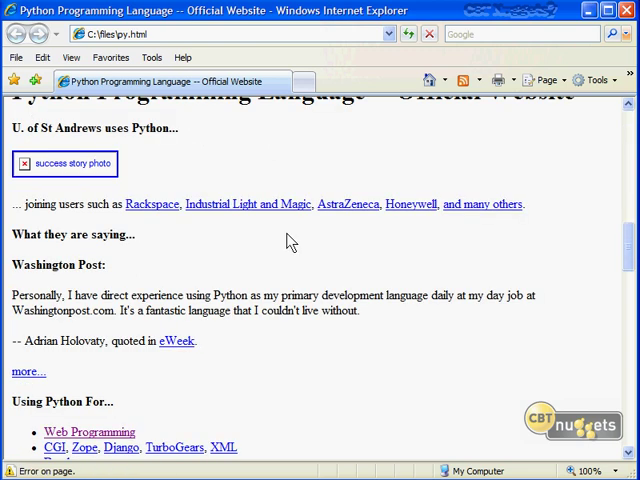
scroll(290, 242, "down", 1)
scroll(290, 242, "down", 3)
scroll(290, 242, "down", 3)
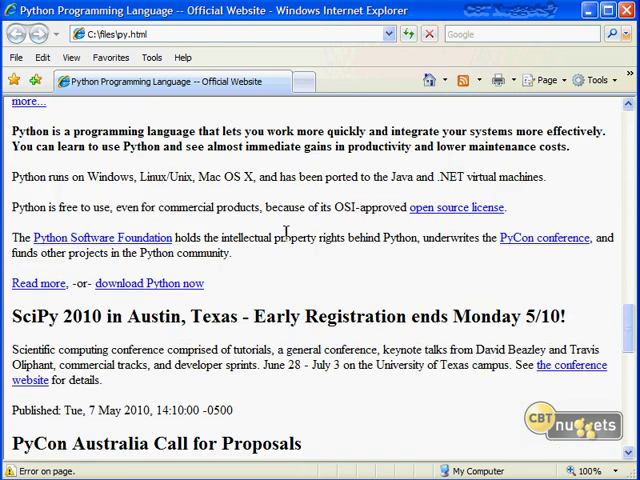
scroll(289, 240, "down", 6)
scroll(289, 240, "up", 3)
scroll(289, 240, "up", 3)
scroll(287, 233, "up", 6)
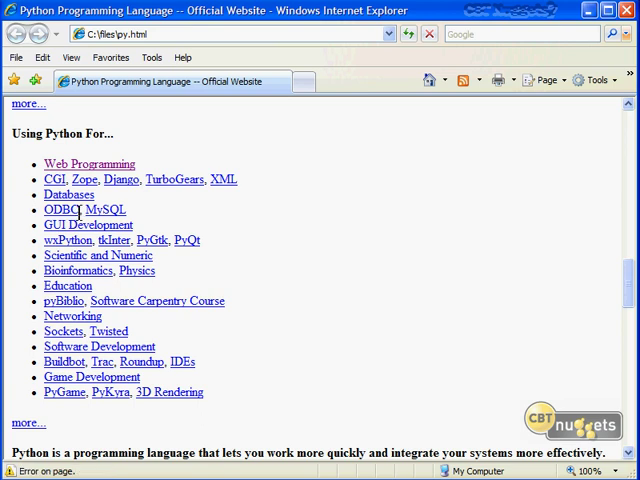
Step: Follow the MySQL link under 'Using Python For' to SourceForge's MySQL for Python page
left_click(104, 218)
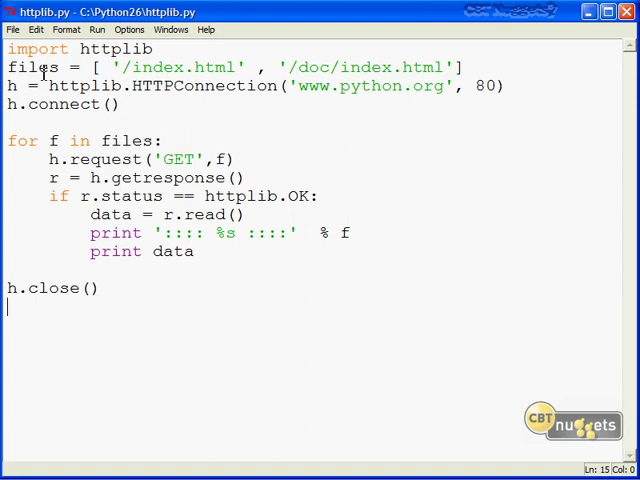
Step: Highlight the two request paths, /index.html and /doc/index.html, in httplib.py
left_click_drag(111, 67, 453, 67)
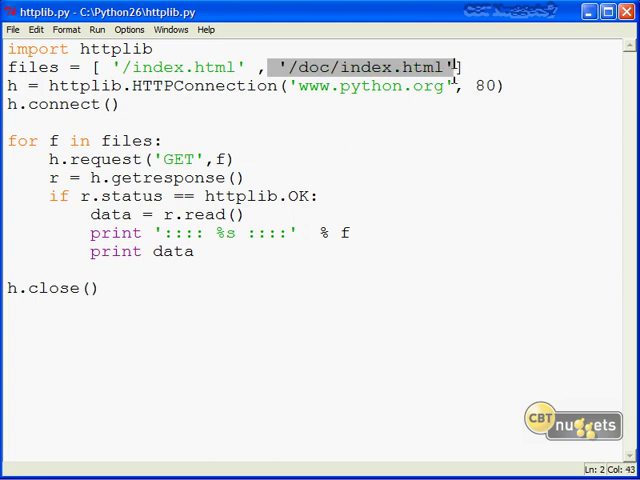
left_click(490, 128)
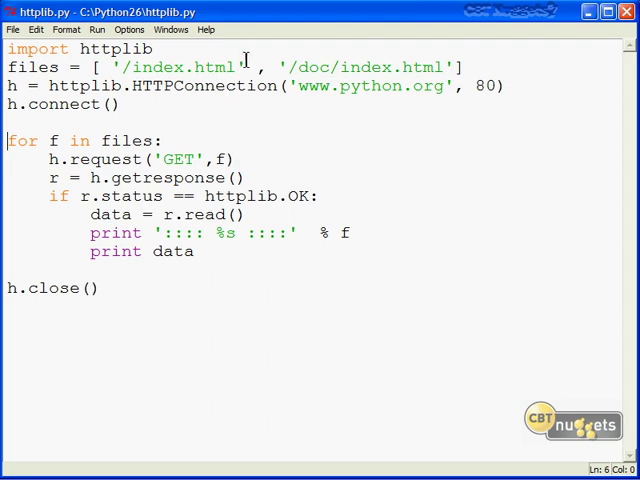
left_click_drag(249, 67, 117, 67)
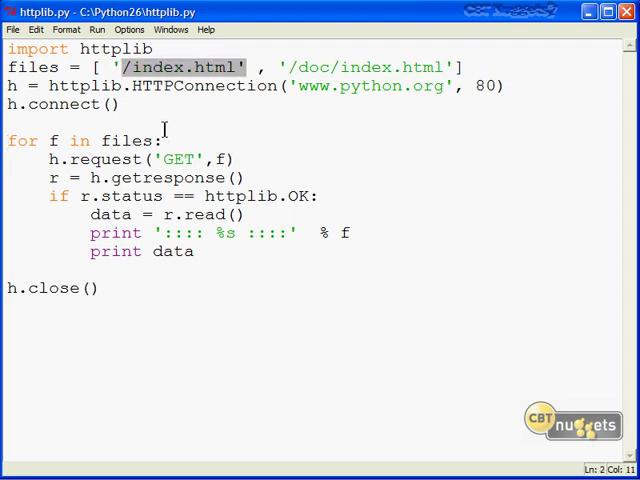
left_click_drag(446, 67, 287, 67)
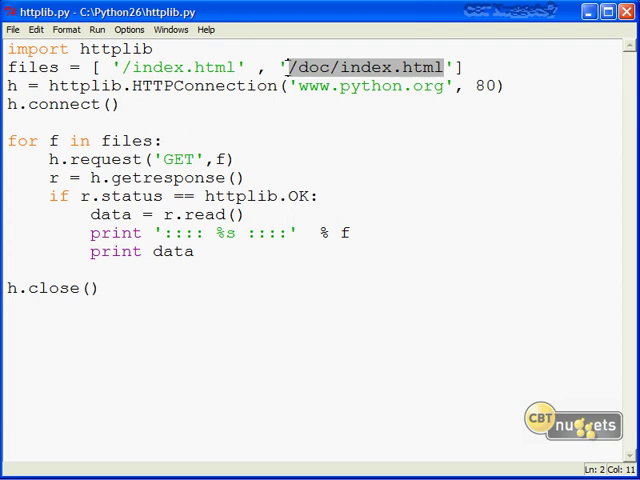
left_click(311, 139)
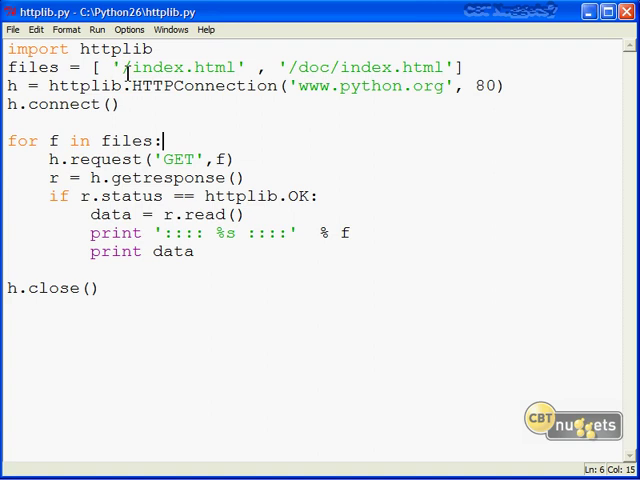
Step: Highlight h, the HTTPConnection and connect() calls, the GET for loop and r.read()
double_click(11, 85)
left_click(270, 106)
left_click_drag(131, 86, 454, 86)
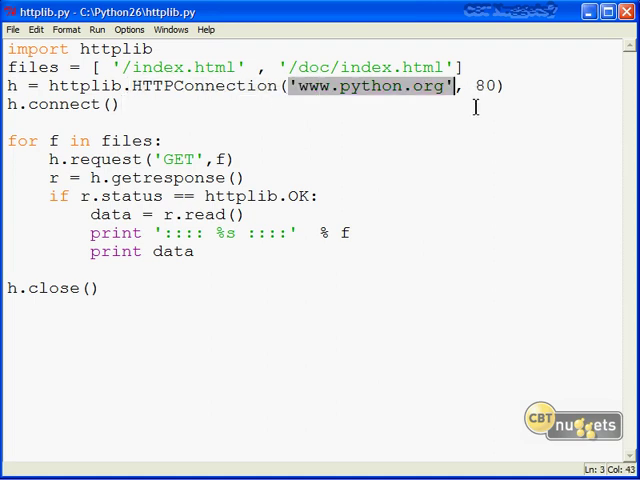
left_click_drag(125, 104, 18, 106)
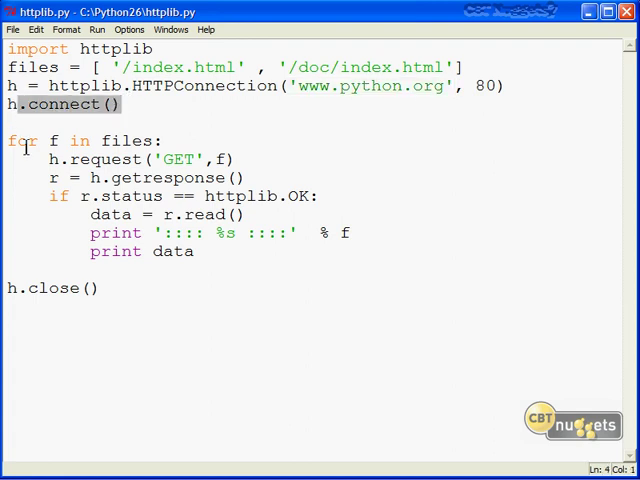
mouse_move(10, 141)
left_mouse_down()
mouse_move(326, 216)
mouse_move(340, 233)
left_mouse_up()
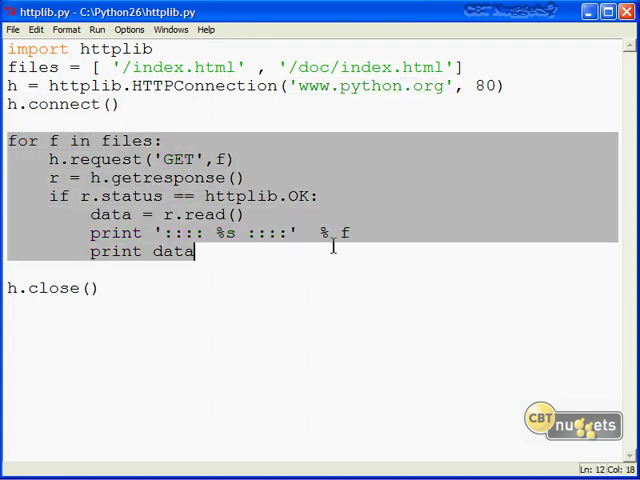
left_click_drag(253, 216, 153, 212)
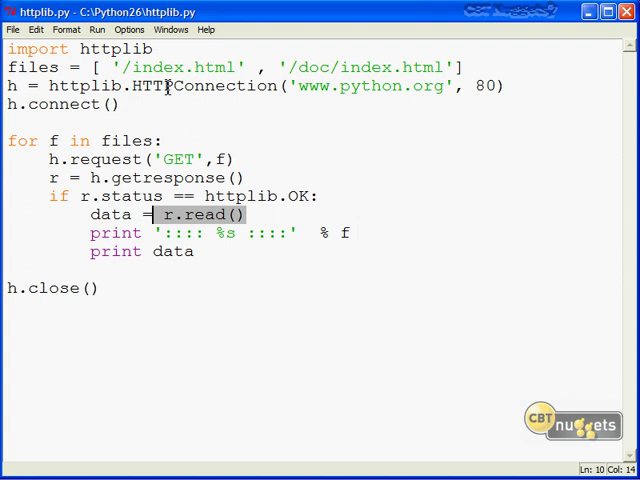
Step: Run httplib.py as a module so the shell prints python.org's fetched HTML
left_click(98, 30)
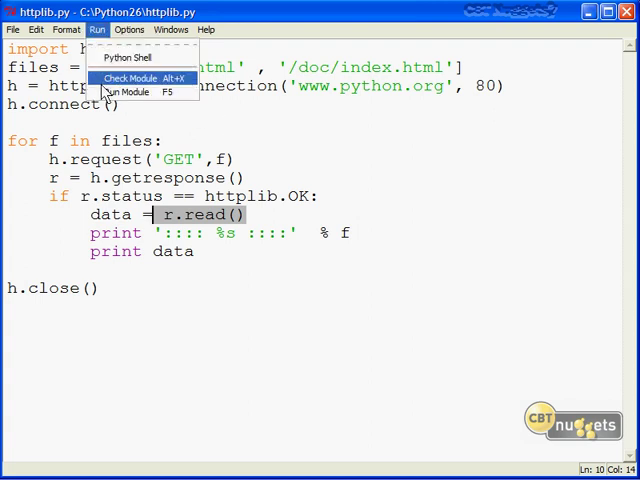
left_click(107, 91)
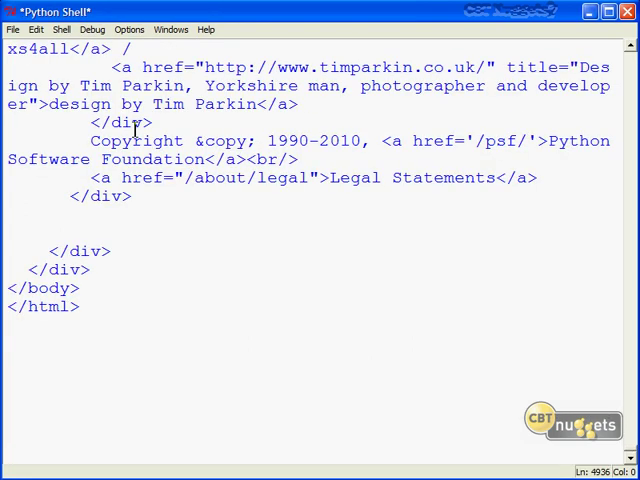
scroll(630, 445, "up", 10)
scroll(628, 430, "up", 10)
scroll(617, 395, "up", 10)
scroll(613, 378, "up", 10)
scroll(607, 366, "up", 10)
scroll(612, 410, "down", 15)
scroll(619, 454, "down", 15)
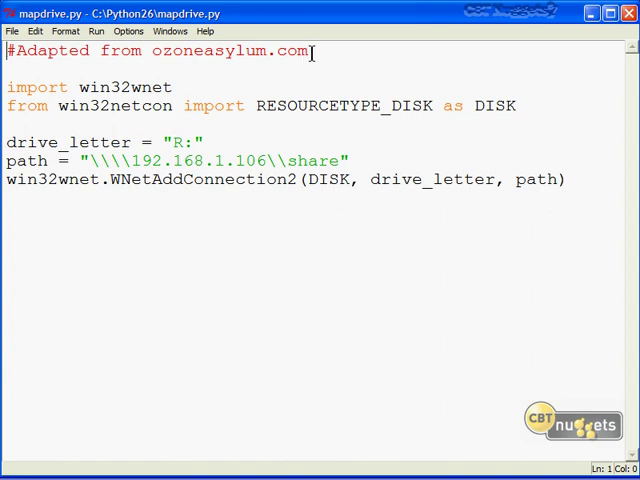
left_click_drag(311, 52, 152, 52)
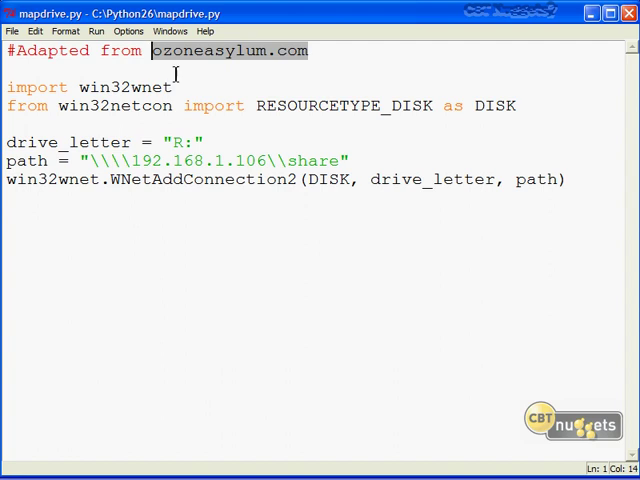
left_click(273, 289)
left_click_drag(174, 88, 75, 85)
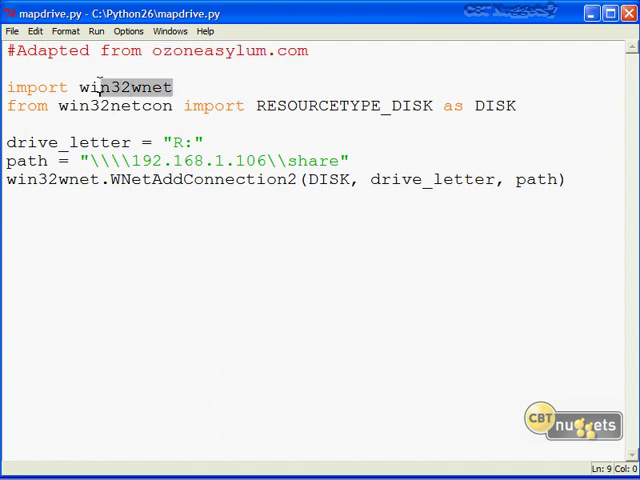
left_click(228, 283)
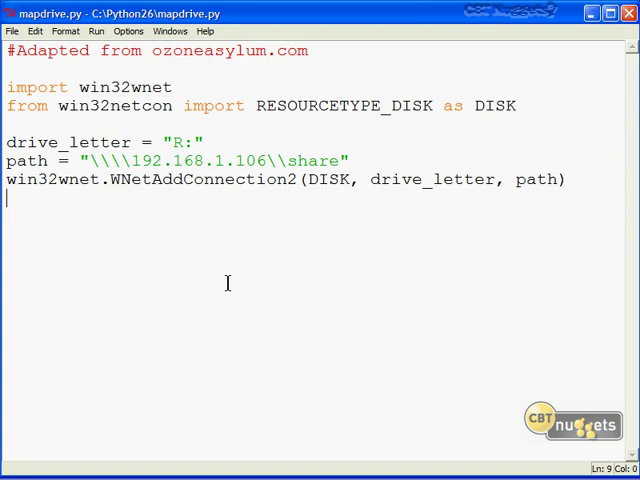
left_click_drag(174, 88, 84, 88)
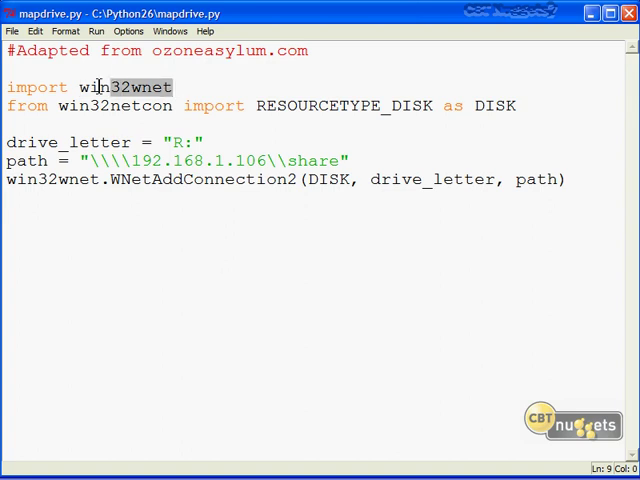
left_click(131, 143)
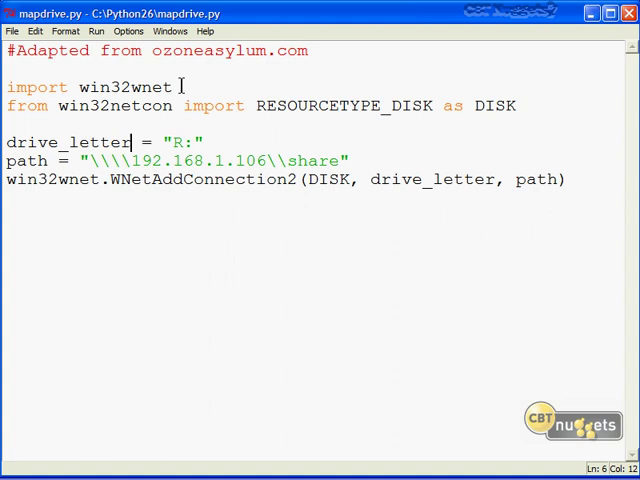
left_click_drag(58, 105, 172, 105)
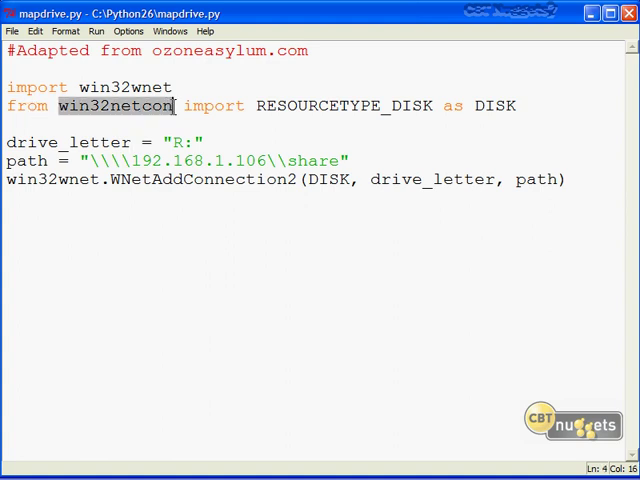
left_click_drag(257, 105, 432, 106)
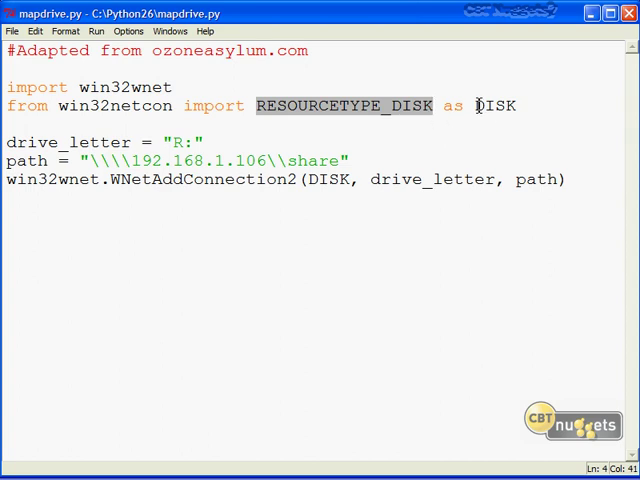
left_click_drag(476, 105, 530, 104)
left_click(516, 131)
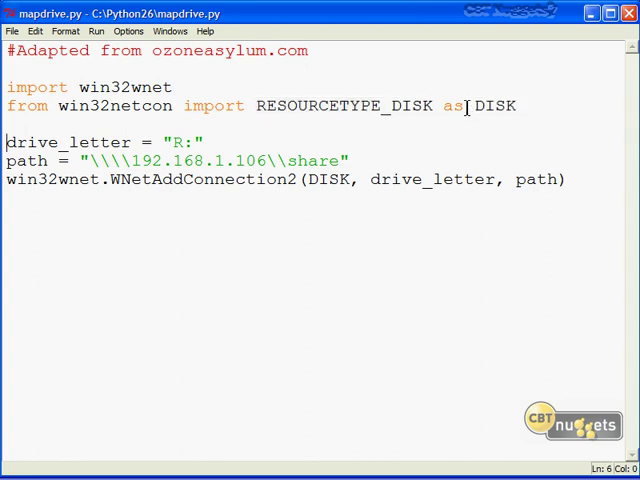
left_click_drag(466, 106, 441, 108)
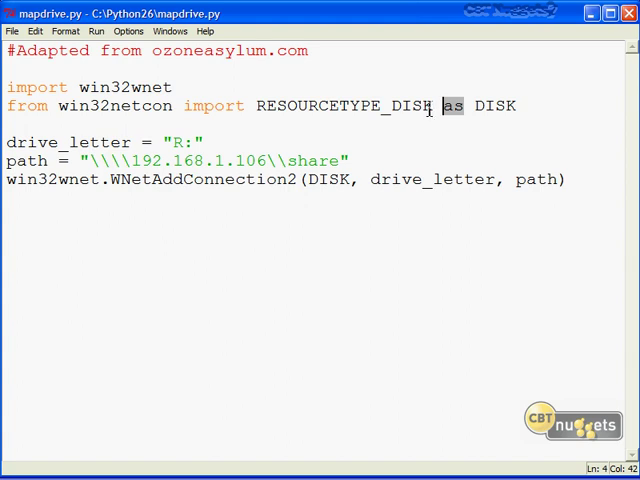
mouse_move(433, 108)
left_mouse_down()
mouse_move(248, 112)
mouse_move(266, 112)
left_mouse_up()
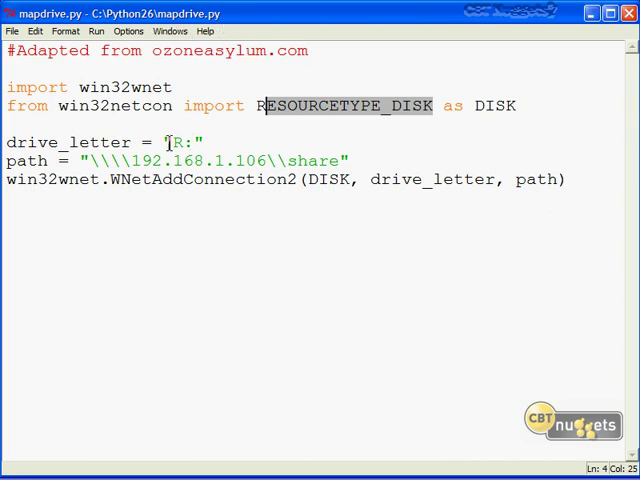
Step: Highlight the "R:" drive letter and the network share path string in mapdrive.py
left_click_drag(164, 142, 196, 142)
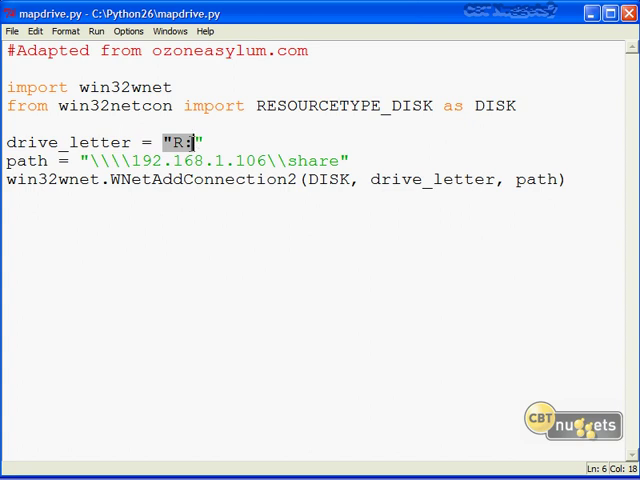
left_click_drag(88, 160, 350, 160)
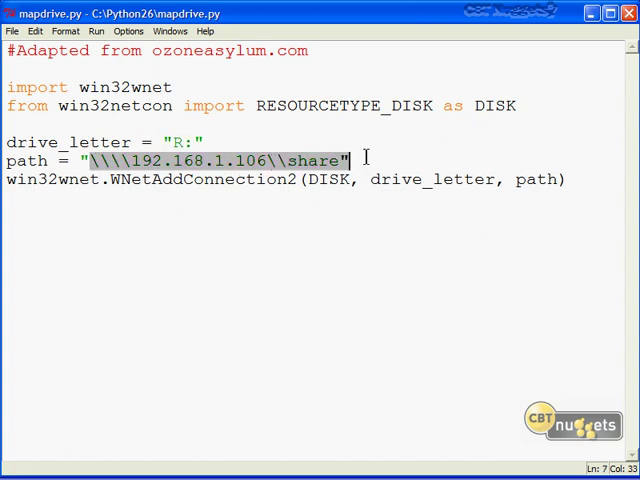
left_click(306, 234)
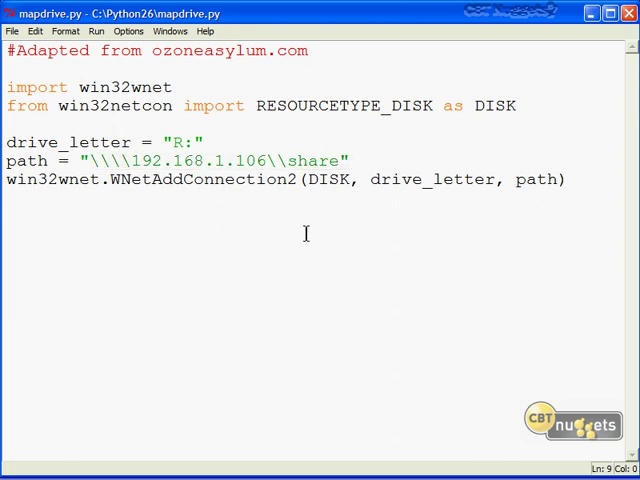
left_click_drag(203, 143, 162, 142)
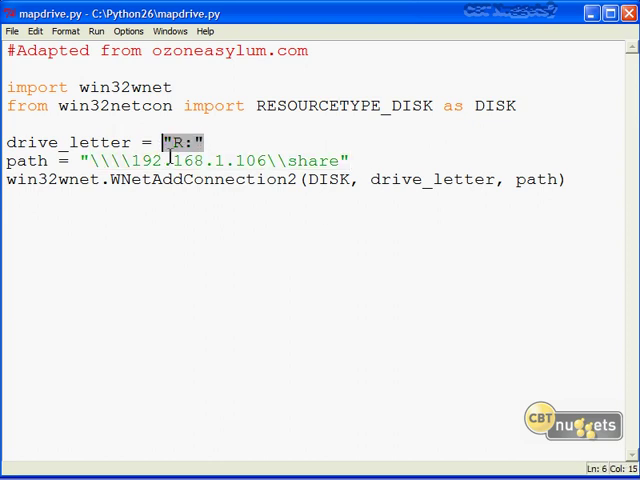
left_click_drag(350, 160, 79, 161)
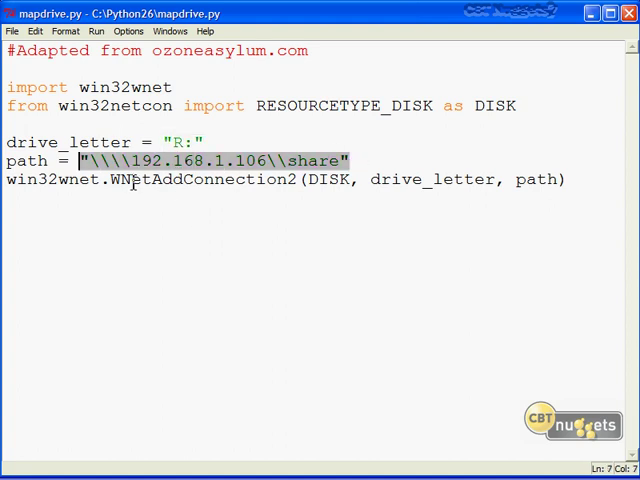
left_click(154, 202)
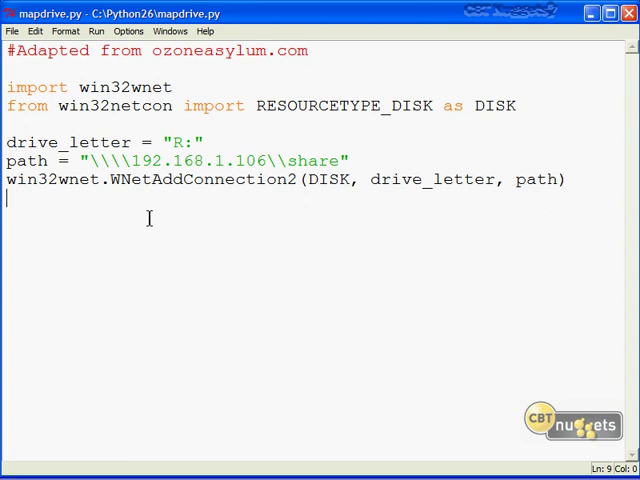
Step: Highlight R:, the share address, the disk resource type and the drive_letter argument
left_click_drag(203, 143, 163, 143)
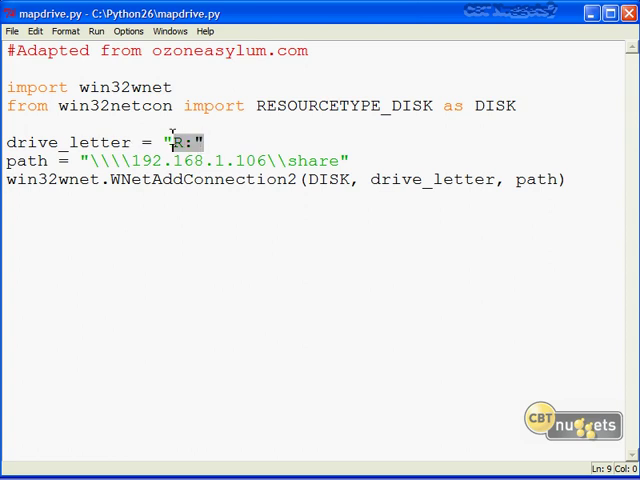
double_click(36, 162)
left_click_drag(349, 162, 90, 162)
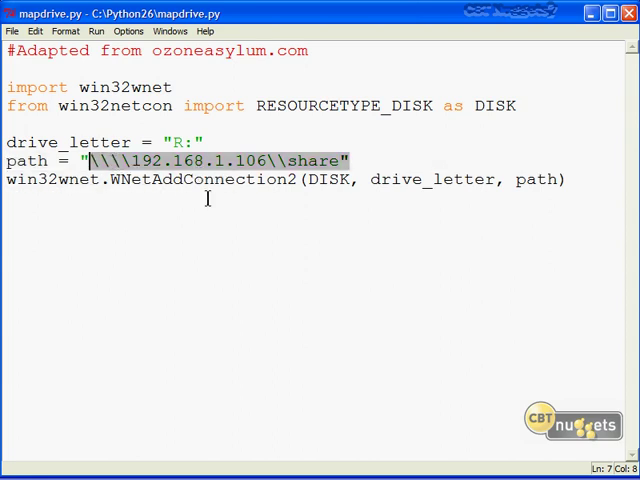
left_click(211, 218)
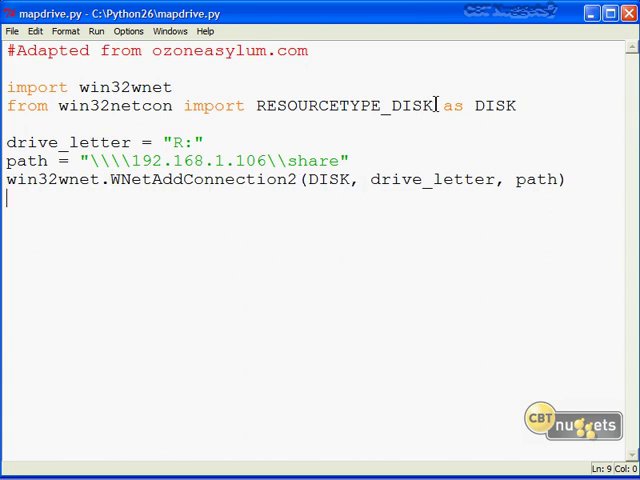
left_click_drag(432, 105, 280, 105)
left_click_drag(505, 180, 370, 180)
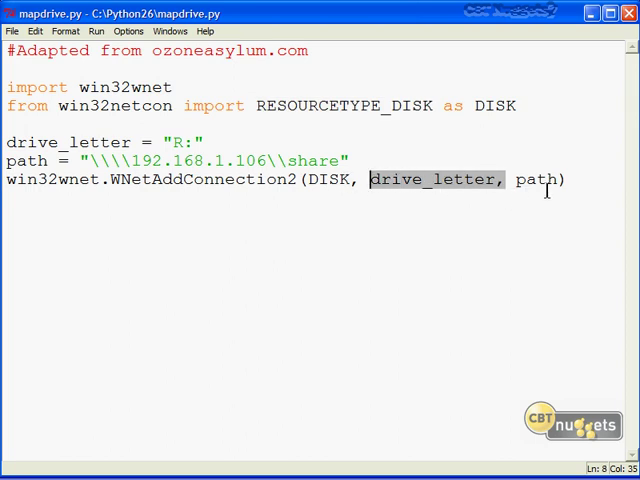
left_click(547, 190)
left_click(96, 31)
Step: Run mapdrive.py, then open drive R: and select its 14 text files to display them
left_click(120, 93)
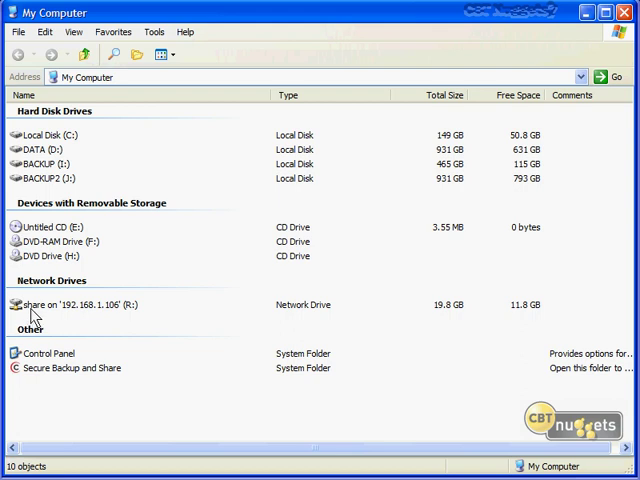
mouse_move(80, 304)
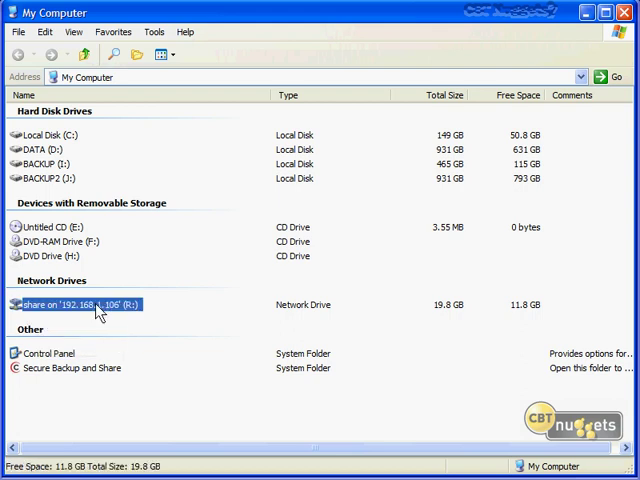
double_click(100, 308)
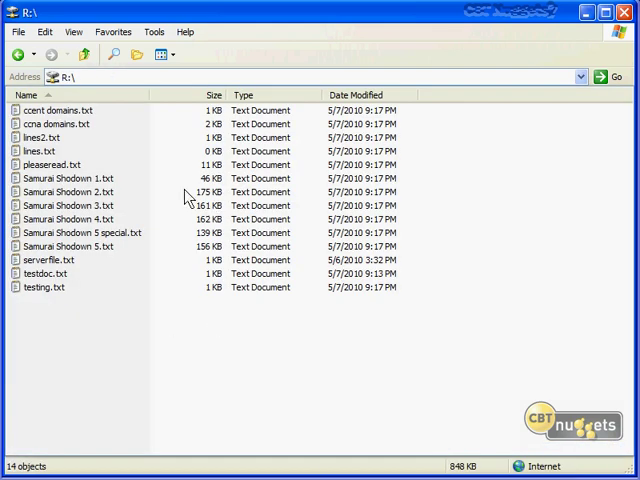
left_click_drag(150, 95, 227, 97)
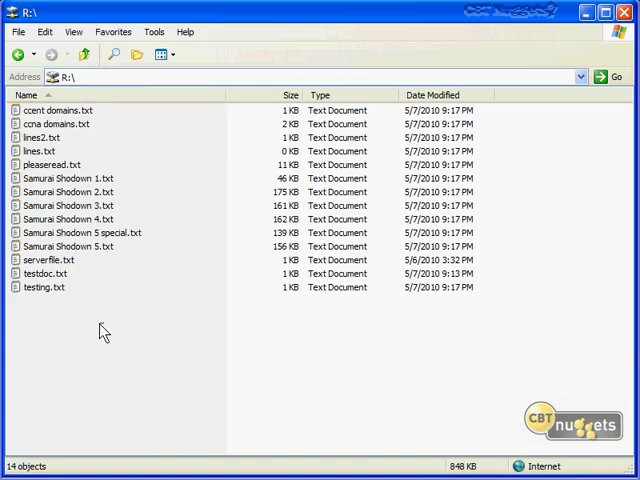
left_click_drag(88, 324, 55, 105)
left_click(140, 293)
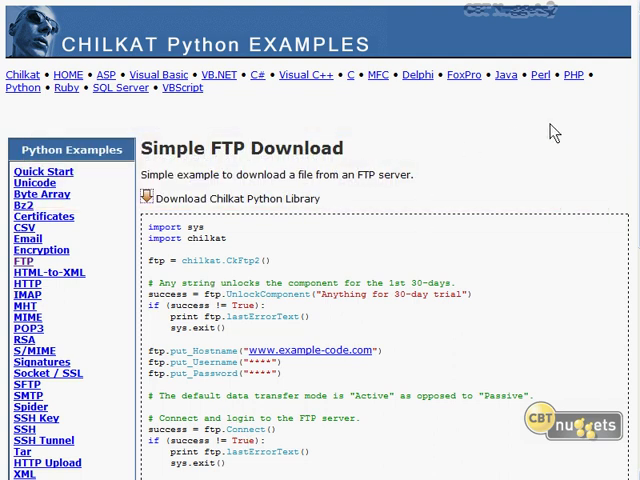
scroll(569, 126, "down", 3)
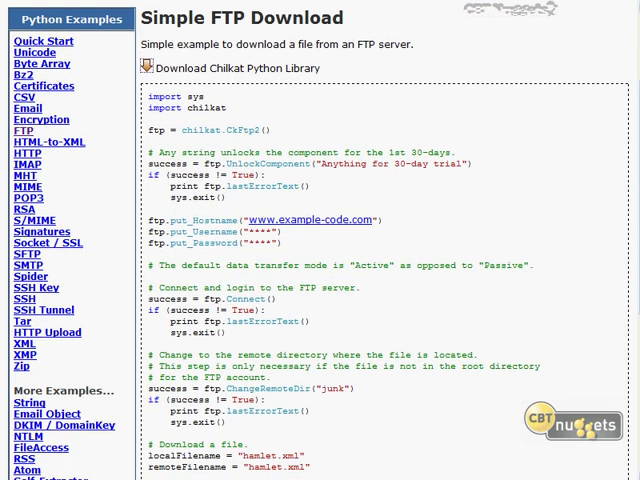
Step: Highlight the Chilkat library download link and the word sys in the FTP example
left_click_drag(177, 67, 316, 70)
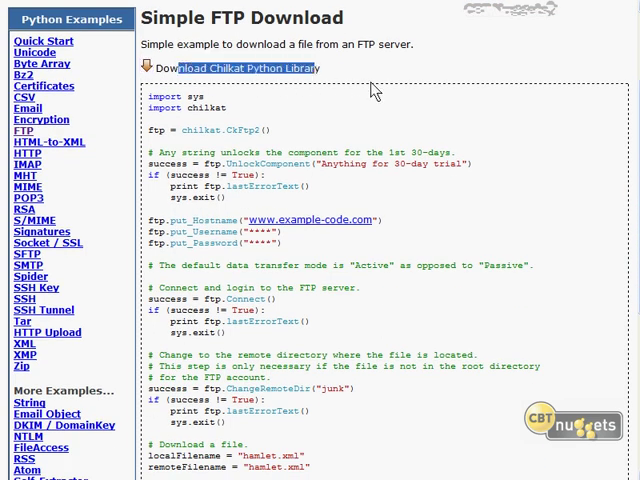
left_click(366, 119)
double_click(192, 97)
left_click(490, 174)
scroll(490, 174, "up", 3)
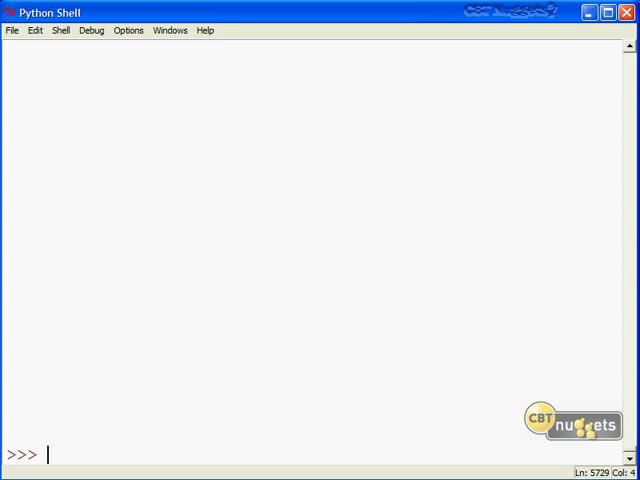
type("from ftp")
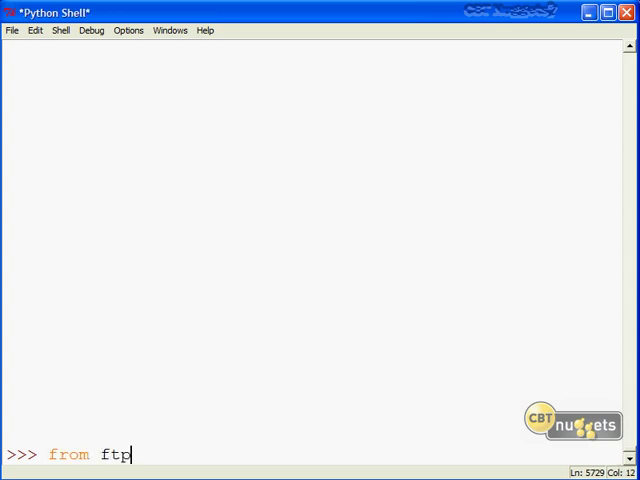
type("lib import FTP")
Step: Import FTP from ftplib and connect ftp to 'ftp.redhat.com'
key("Return")
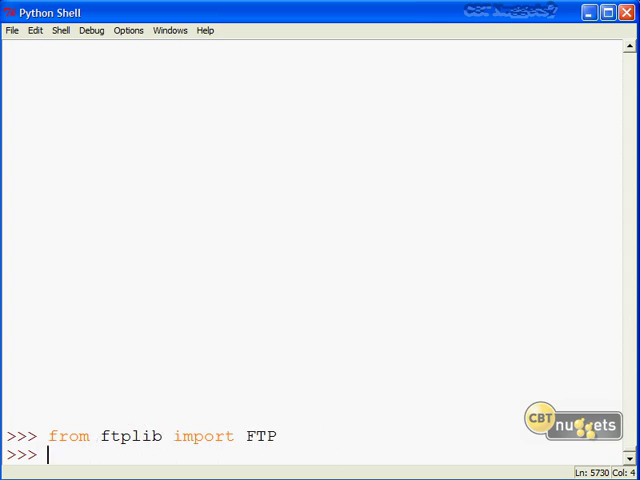
type("ftp = ")
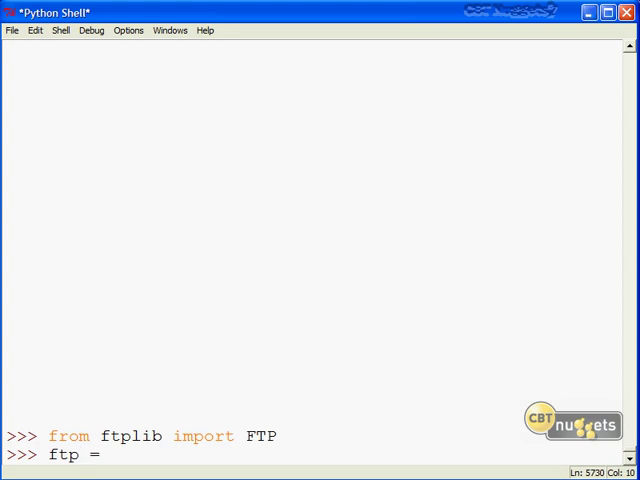
type("FTP(")
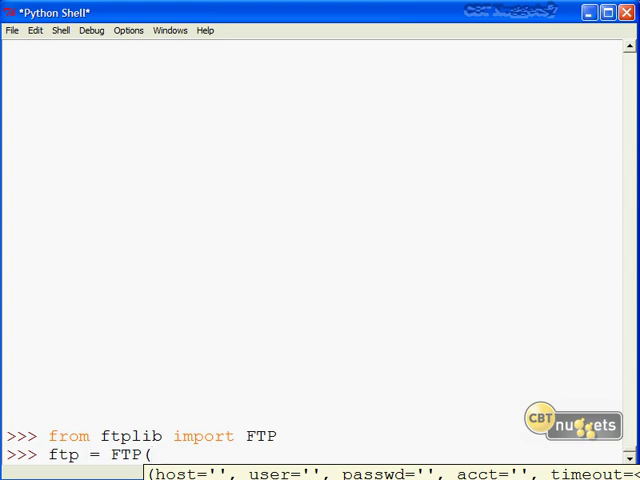
type(")")
key("Left")
type("''")
key("Left")
type("ftp.redhat.com")
key("Right")
key("Return")
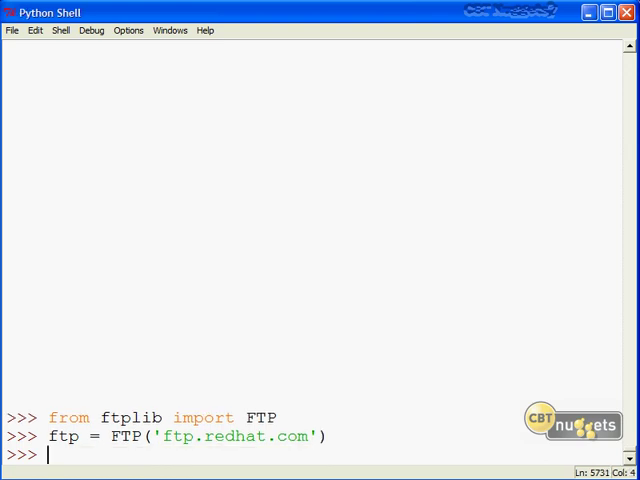
type("type(")
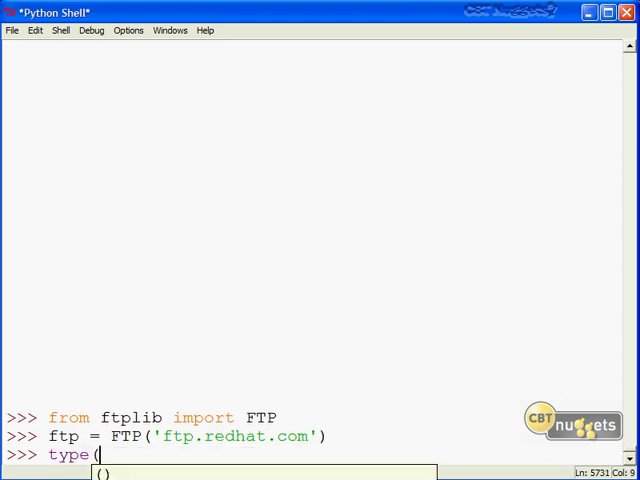
type("ftp)")
Step: Confirm type(ftp) reports an instance, highlighting the FTP class name
key("Return")
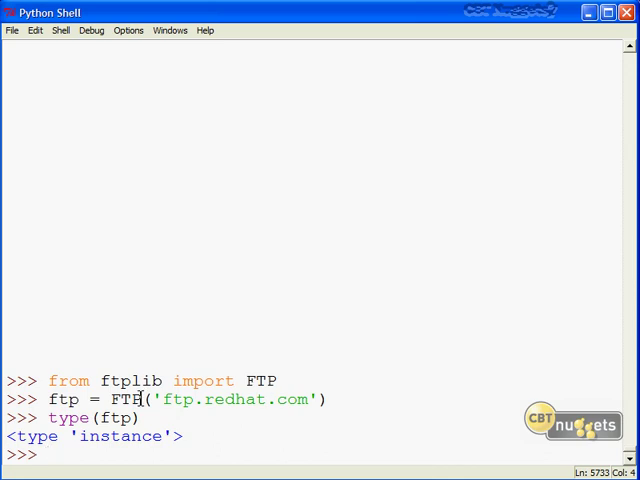
left_click_drag(142, 399, 111, 399)
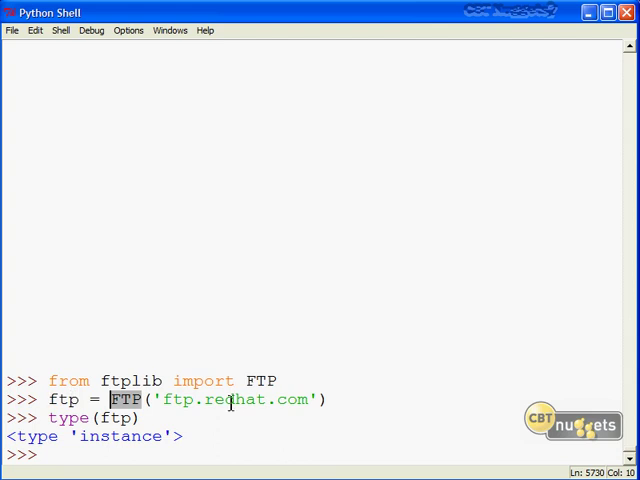
left_click(127, 399)
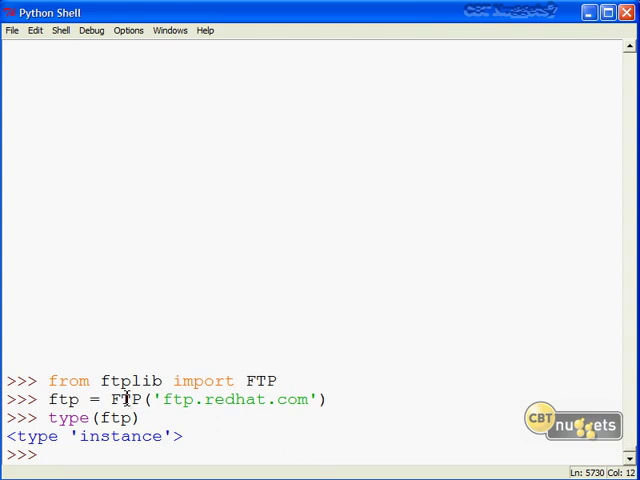
left_click(70, 462)
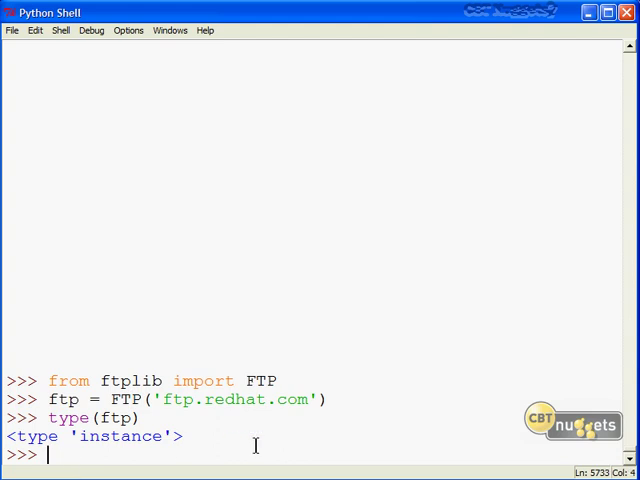
type("ftp.login()")
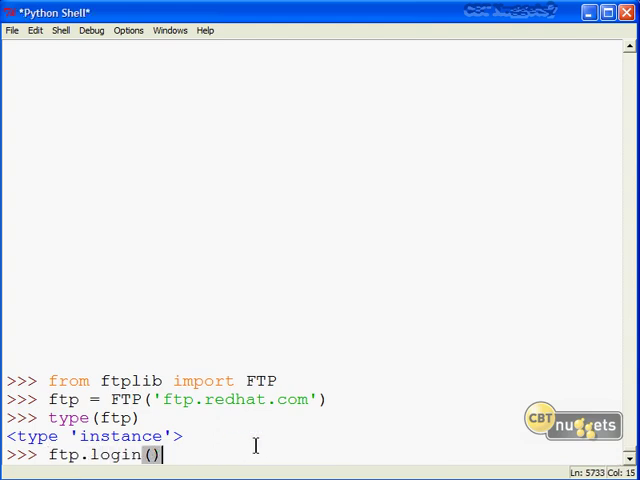
Step: Log the FTP session in anonymously with ftp.login()
key("Left")
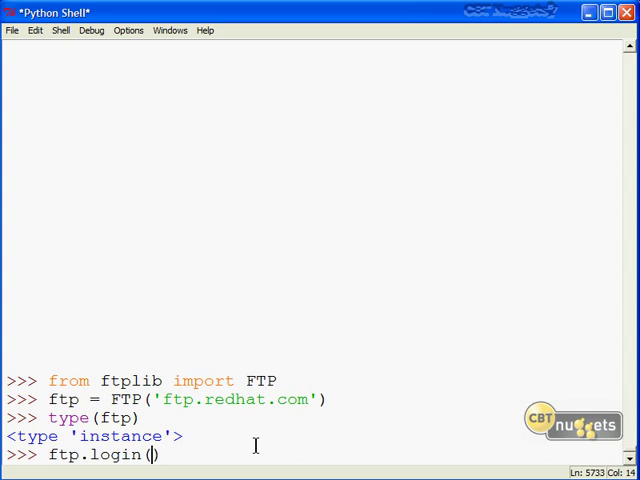
type("'user', 'password'")
key("BackSpace")
key("BackSpace")
key("BackSpace")
key("BackSpace")
key("BackSpace")
key("BackSpace")
key("BackSpace")
key("Right")
key("Return")
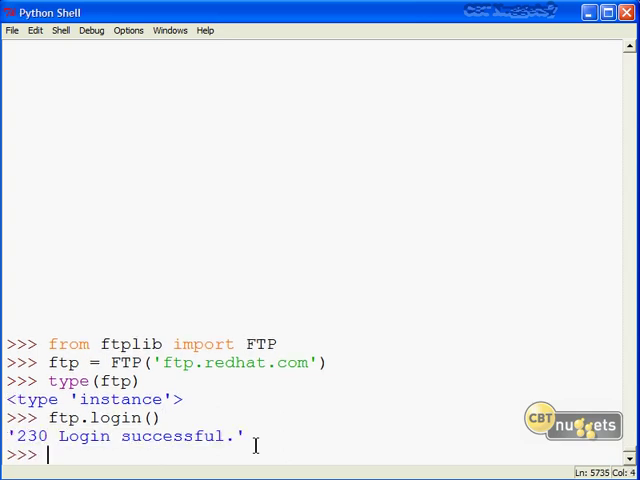
type("d = ")
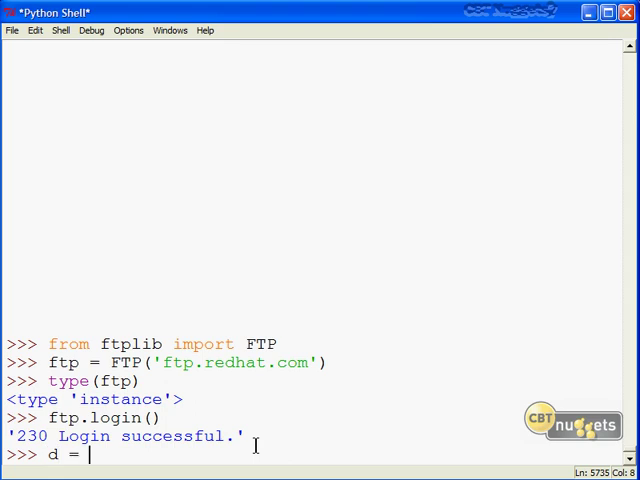
type("'red")
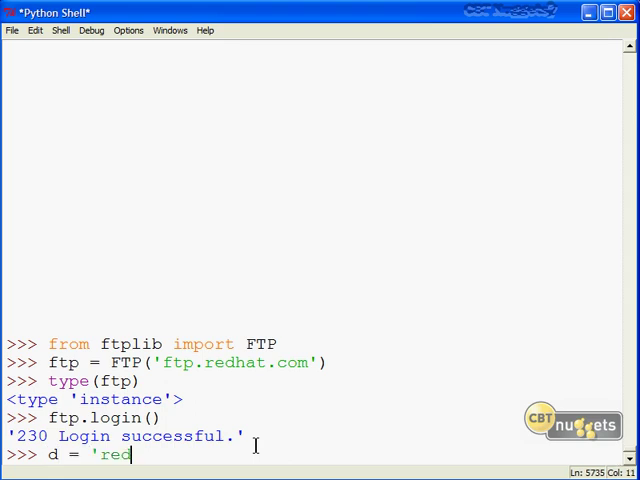
type("hat/linx")
Step: Set d to 'redhat/linux' and change into it with ftp.cwd(d)
key("BackSpace")
type("ux'")
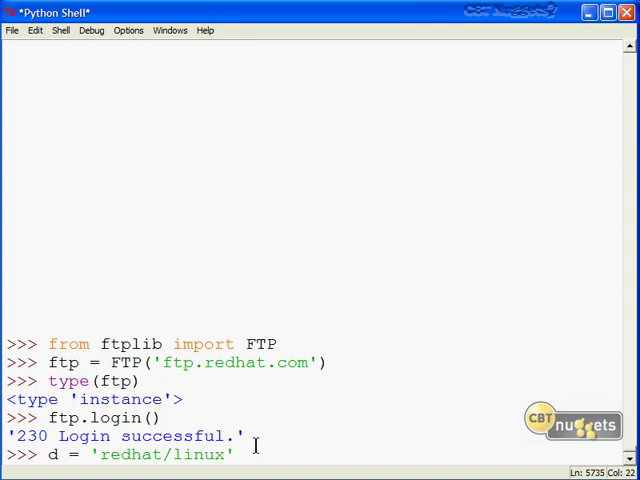
key("Return")
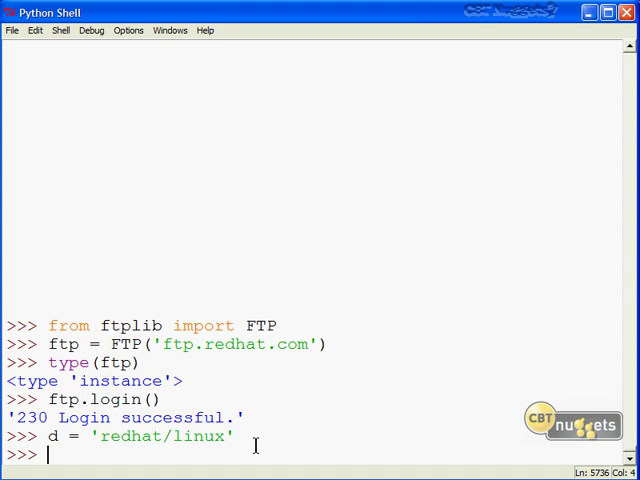
type("ftp.cwd")
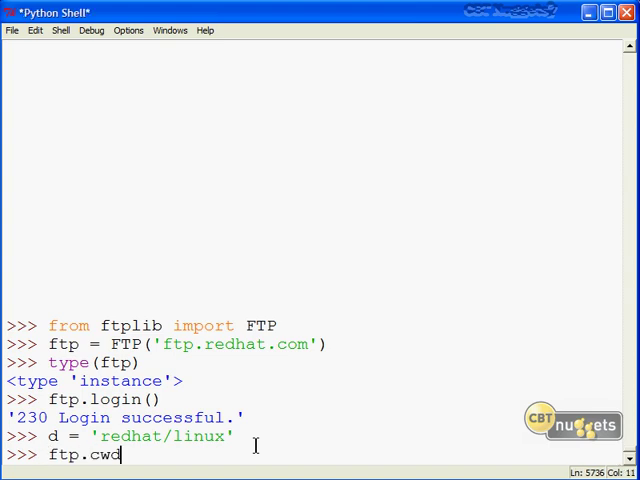
type("(d)")
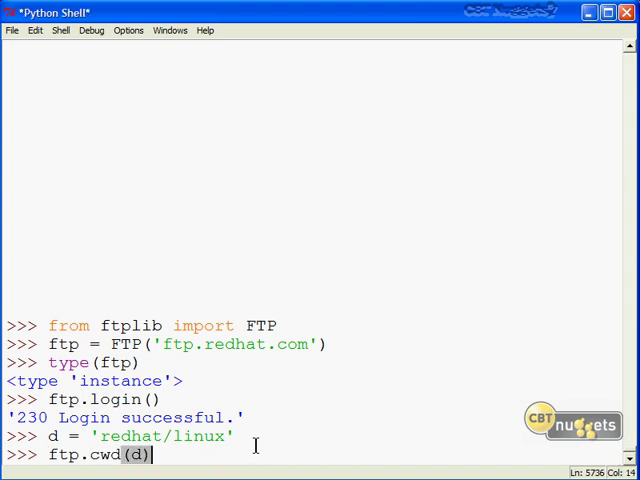
key("Return")
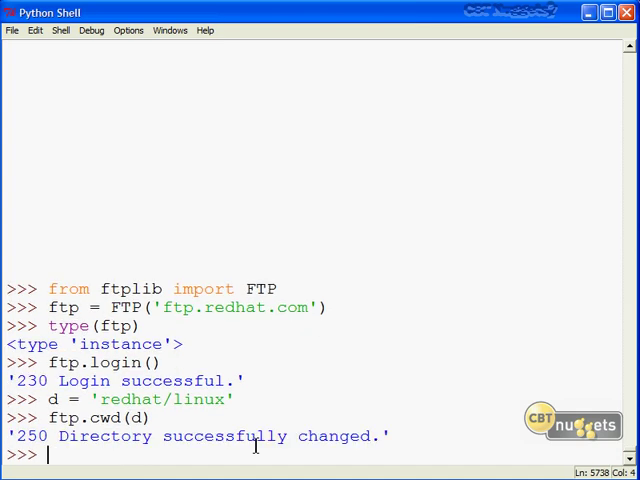
type("print ")
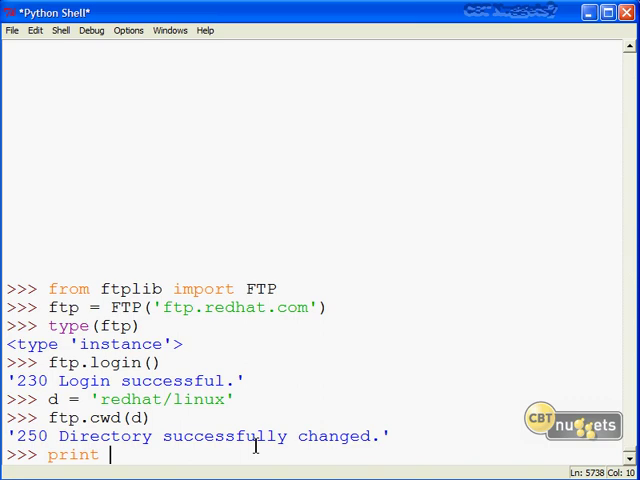
type("ftp")
type(".dir()")
Step: Run print ftp.dir() to list redhat/linux and highlight the README entry
key("Return")
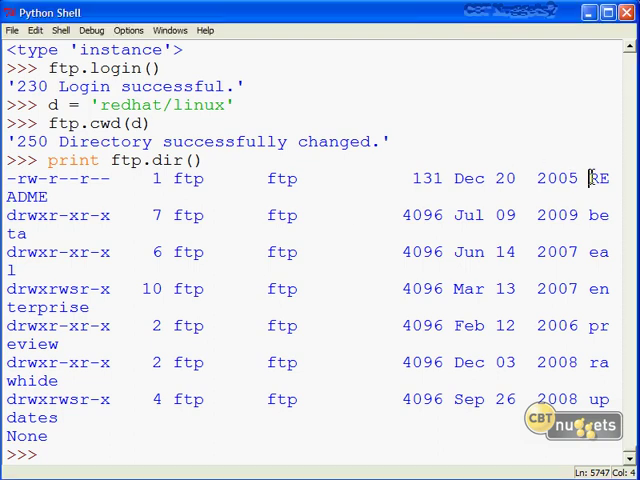
left_click_drag(590, 180, 593, 195)
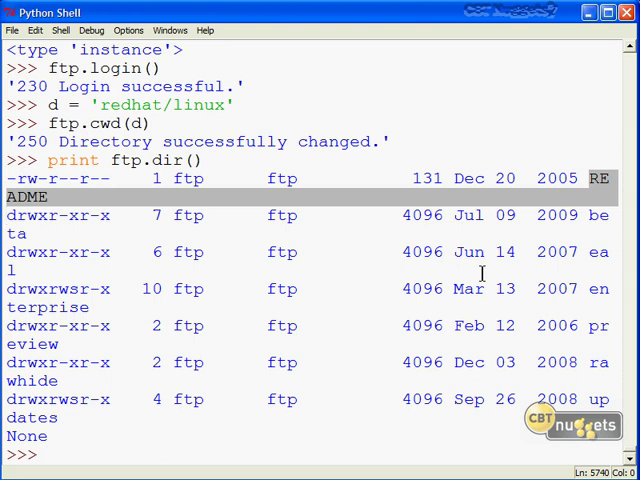
Step: Bring up ftpdownload.py and point out its effbot.org source credit and imported modules
left_click(166, 32)
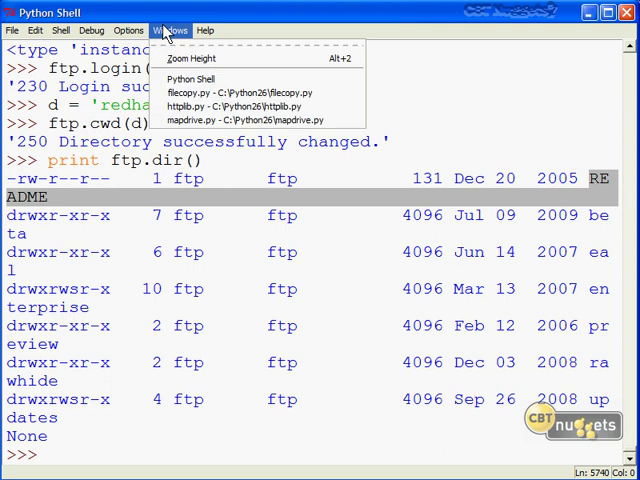
left_click(172, 30)
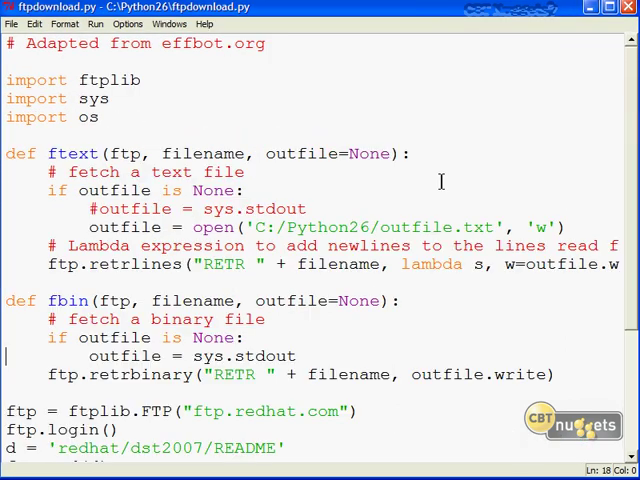
left_click_drag(295, 45, 161, 43)
left_click(201, 80)
left_click_drag(131, 128, 7, 81)
left_click(143, 119)
scroll(214, 161, "down", 5)
scroll(219, 167, "down", 2)
scroll(219, 167, "up", 2)
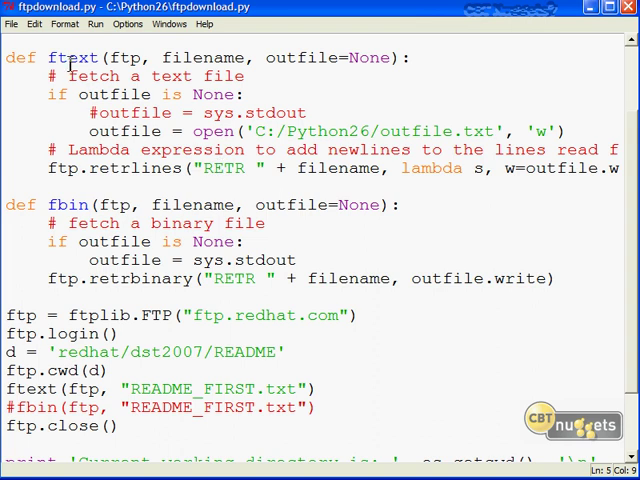
scroll(110, 205, "up", 2)
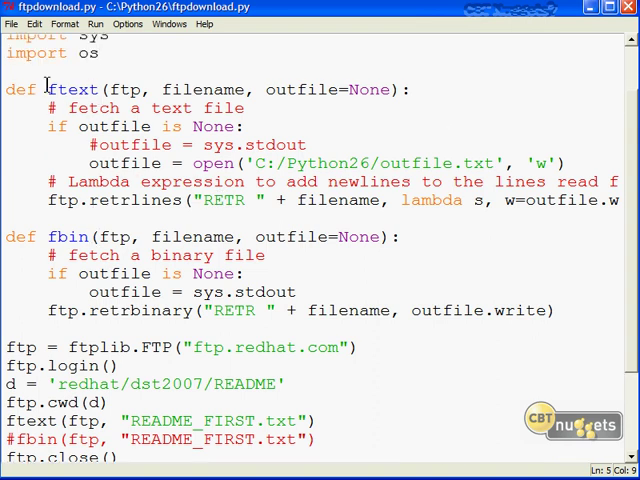
Step: Highlight the ftext and fbin function names and the open call writing outfile.txt
left_click_drag(49, 89, 97, 89)
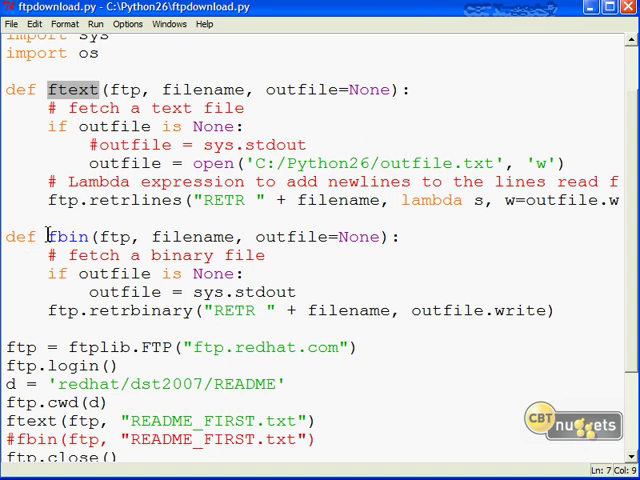
left_click_drag(48, 237, 89, 237)
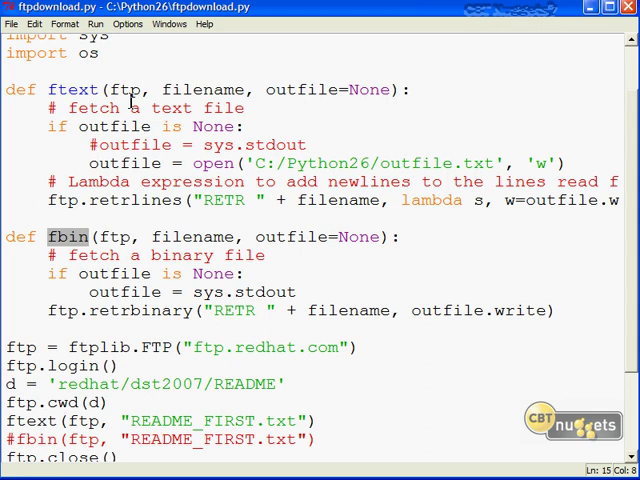
scroll(130, 104, "down", 1)
left_click(236, 130)
scroll(236, 130, "down", 1)
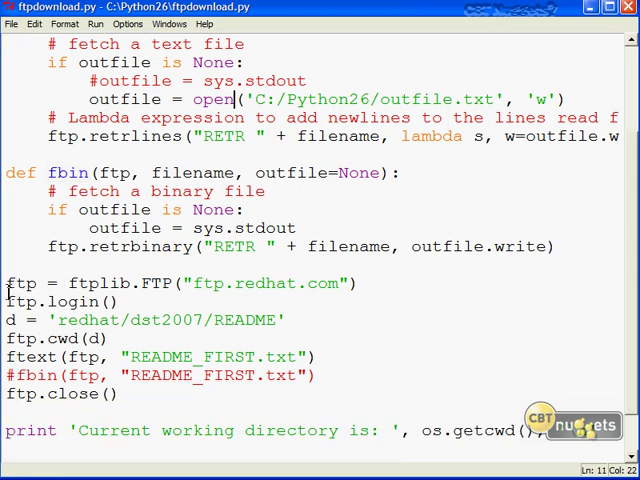
Step: Highlight the ftp variable, FTP class, login line and the redhat/dst2007/README cwd
left_click_drag(7, 285, 40, 283)
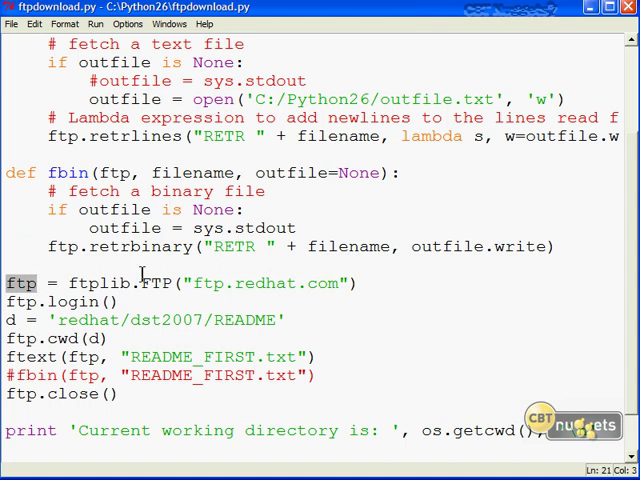
left_click_drag(141, 284, 172, 284)
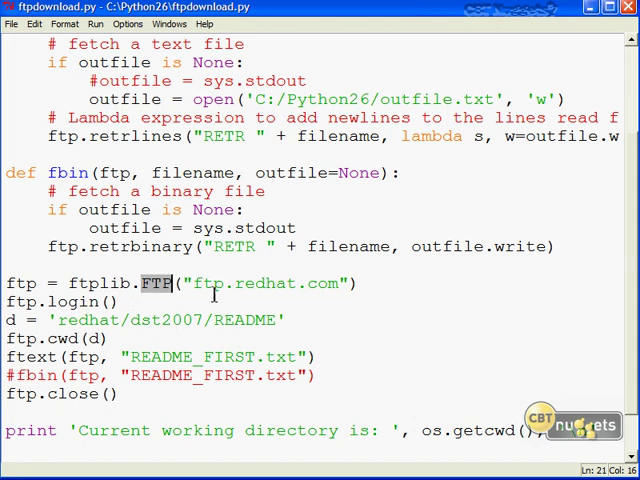
left_click(9, 302)
left_click_drag(9, 302, 125, 302)
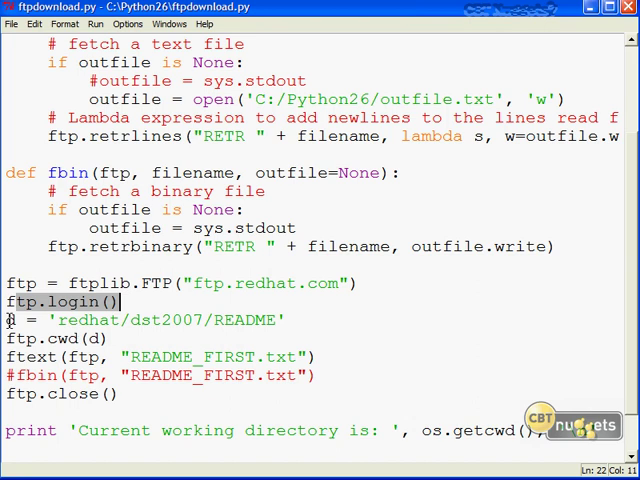
left_click_drag(287, 320, 57, 320)
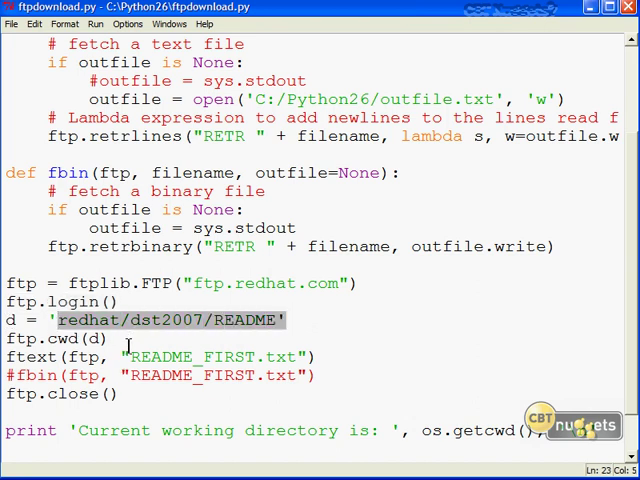
left_click_drag(107, 338, 6, 341)
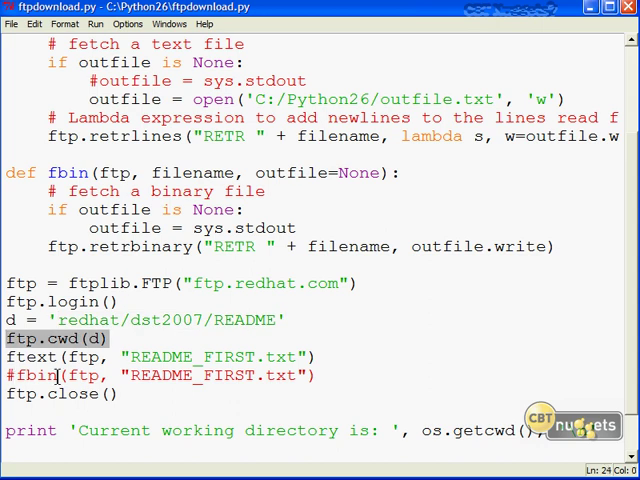
Step: Point out the ftext call fetching README_FIRST.txt and the commented-out fbin call
left_click(6, 375)
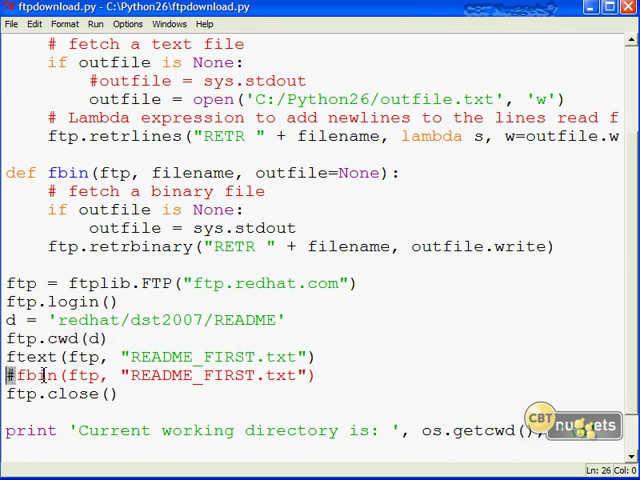
left_click(37, 357)
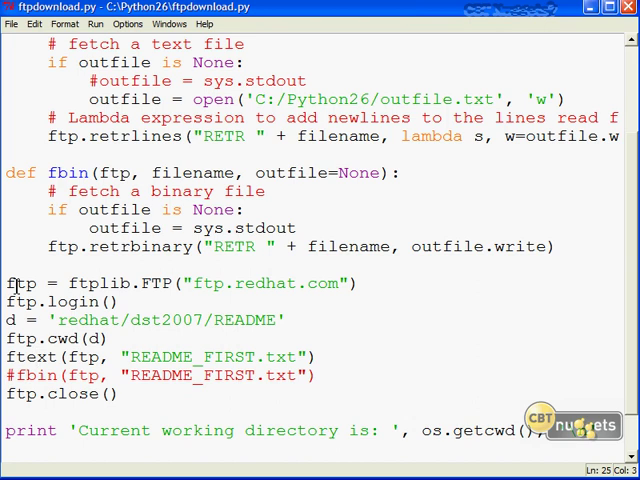
left_click_drag(121, 357, 306, 357)
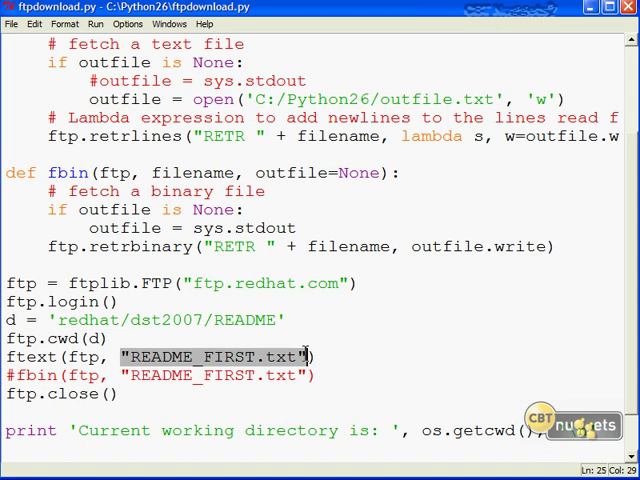
mouse_move(328, 350)
left_mouse_down()
mouse_move(138, 346)
mouse_move(131, 356)
left_mouse_up()
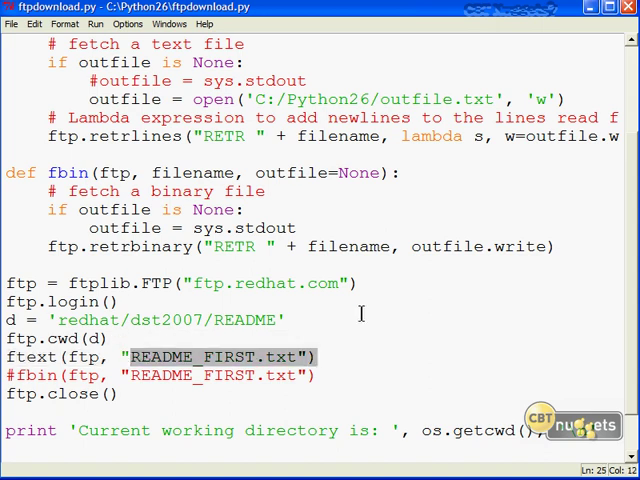
scroll(361, 314, "up", 2)
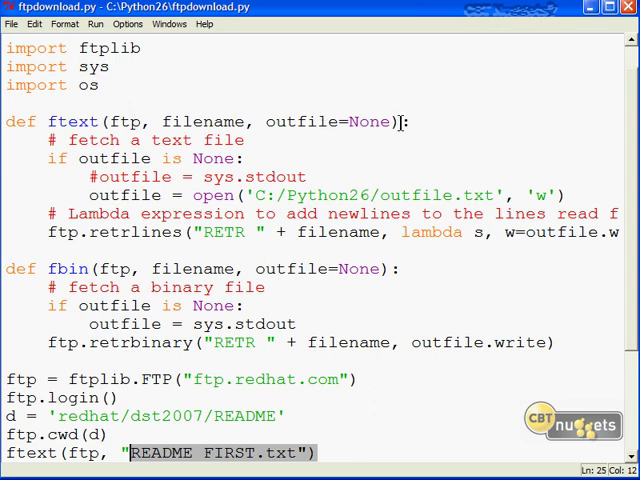
left_click_drag(390, 121, 263, 124)
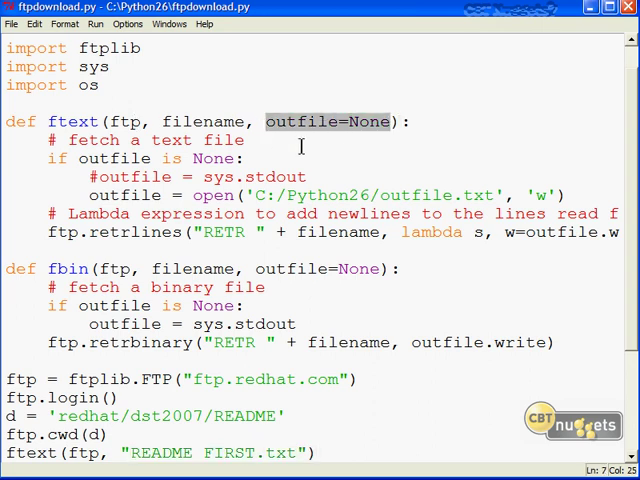
double_click(370, 121)
left_click_drag(355, 121, 360, 121)
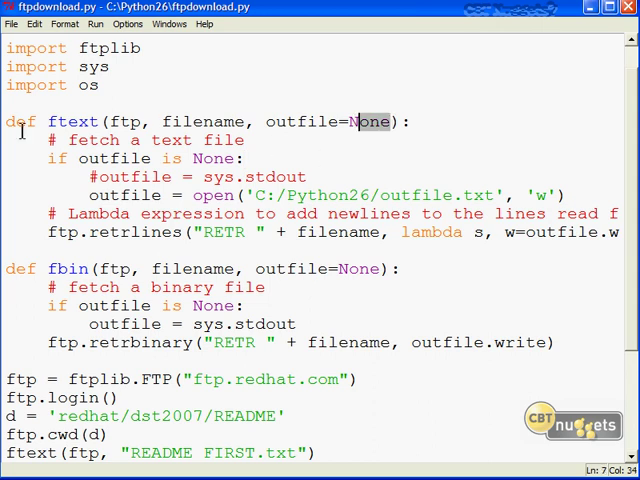
scroll(165, 259, "down", 2)
scroll(165, 259, "down", 2)
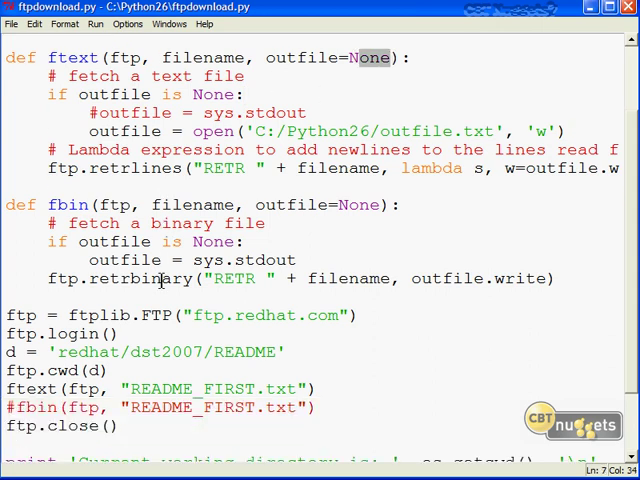
left_click_drag(100, 389, 78, 389)
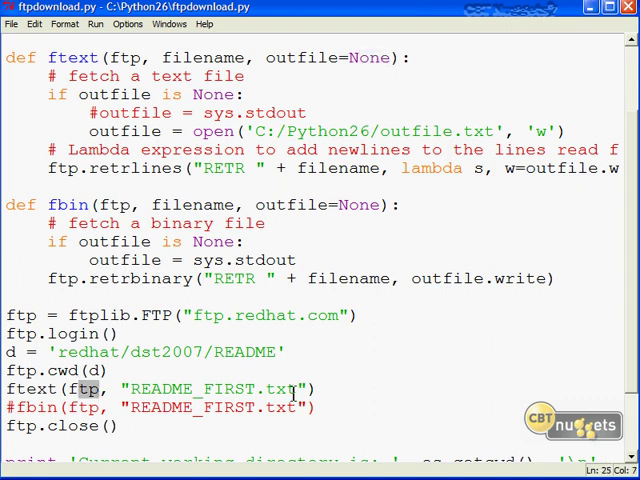
left_click_drag(296, 389, 150, 389)
scroll(262, 315, "up", 2)
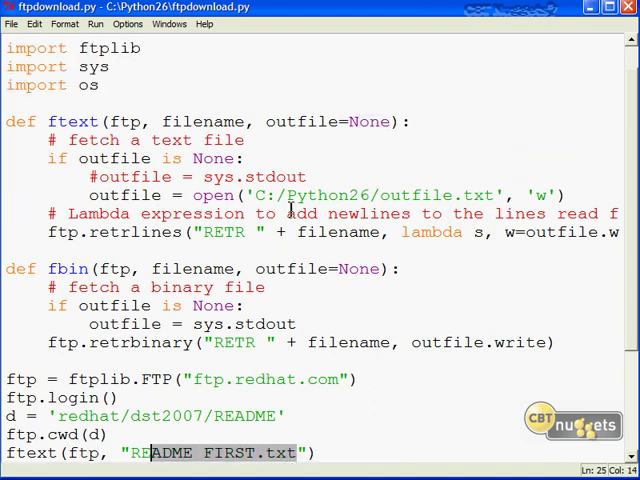
left_click_drag(266, 122, 376, 122)
left_click(374, 141)
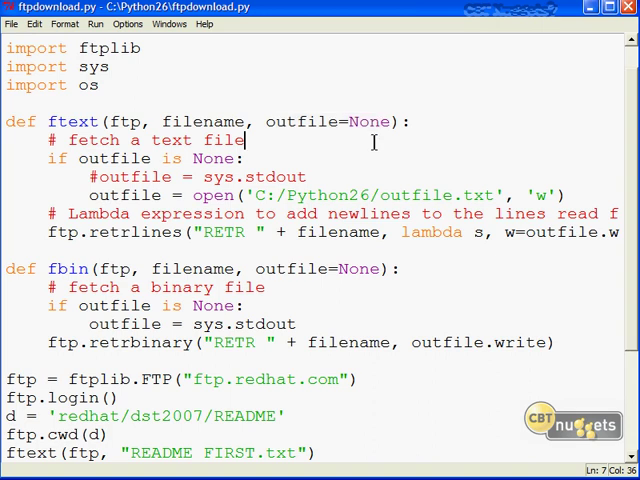
left_click_drag(37, 158, 257, 160)
left_click_drag(80, 196, 566, 196)
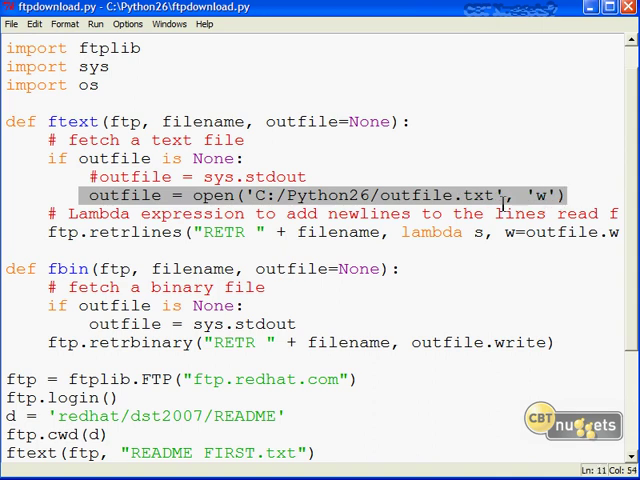
key("Home")
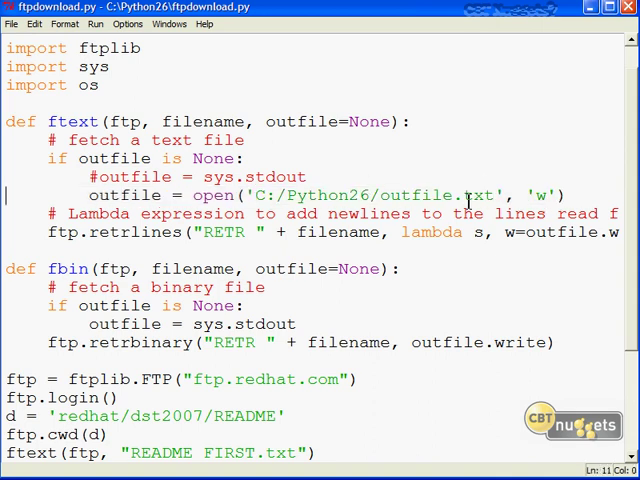
left_click_drag(493, 196, 379, 195)
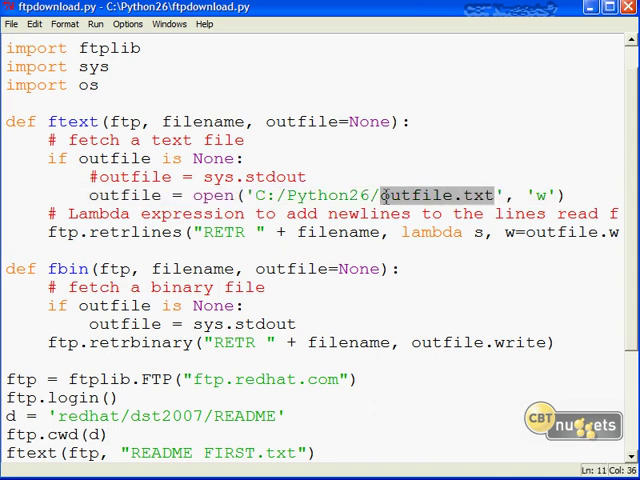
left_click(521, 186)
left_click_drag(557, 196, 525, 196)
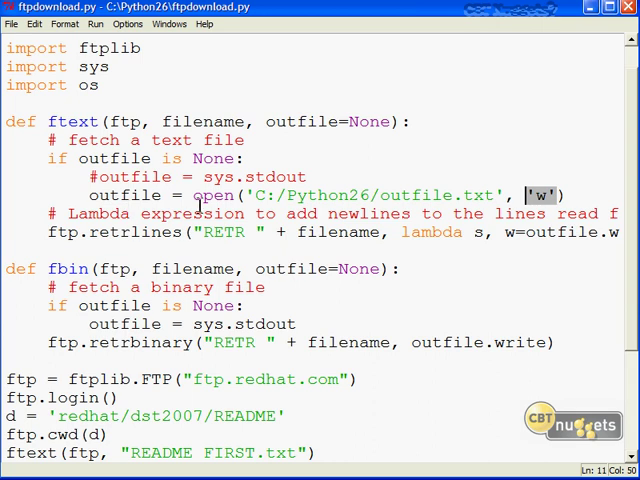
left_click_drag(48, 232, 176, 232)
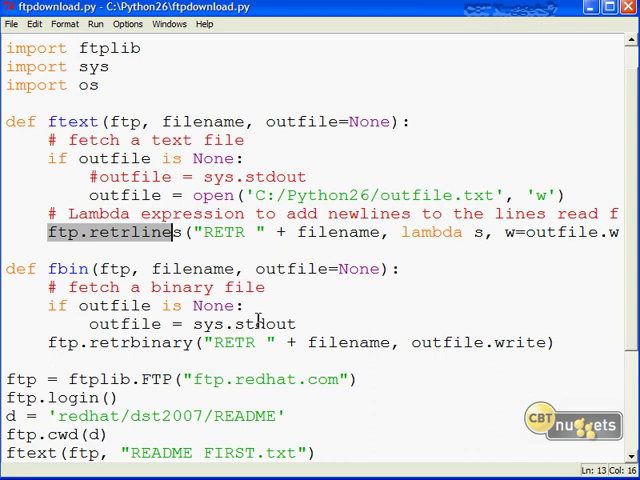
left_click(180, 251)
left_click_drag(182, 232, 86, 230)
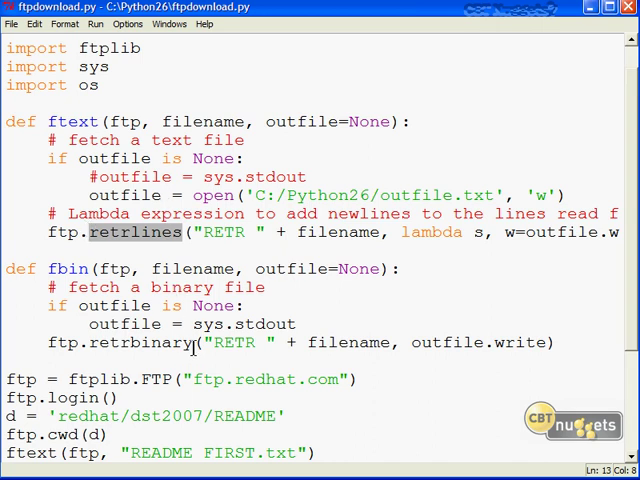
left_click(193, 342)
left_click_drag(193, 342, 89, 344)
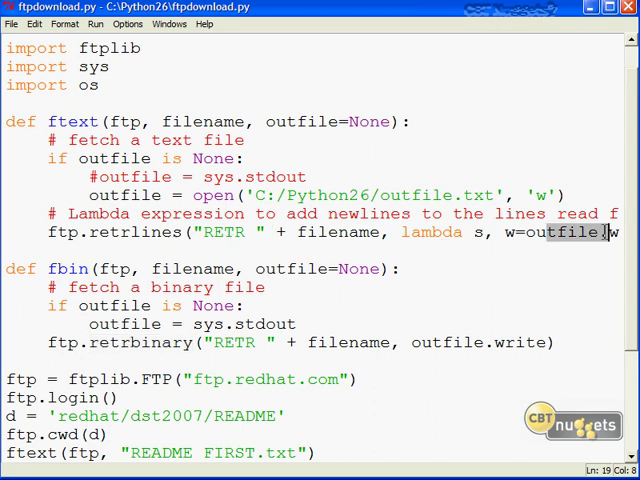
Step: Highlight outfile.write, the RETR command string and the filename argument in retrlines
left_click_drag(608, 232, 624, 232)
left_click_drag(42, 232, 2, 232)
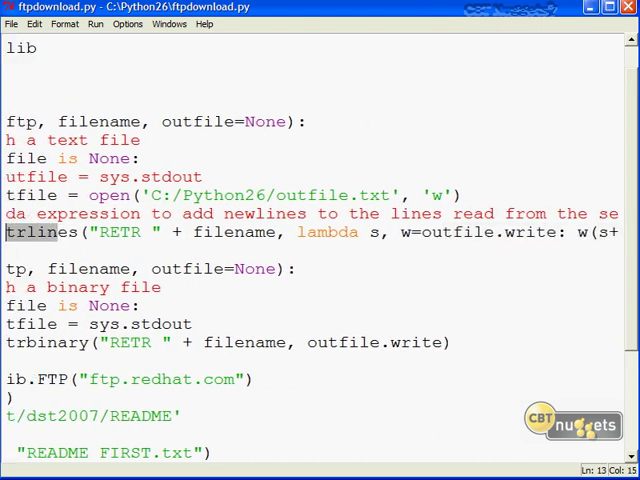
left_click(190, 248)
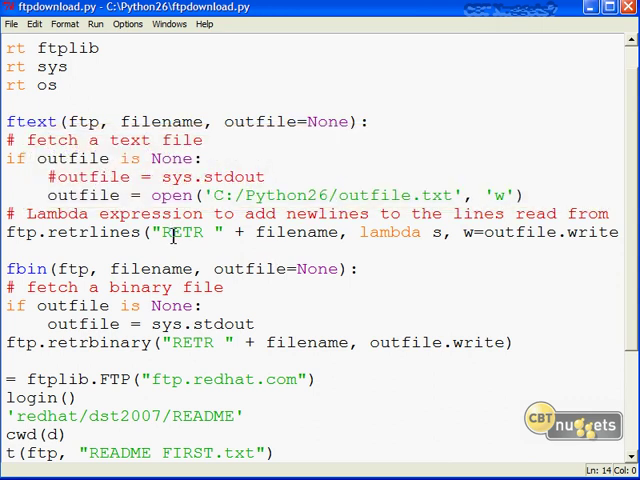
left_click_drag(151, 231, 219, 232)
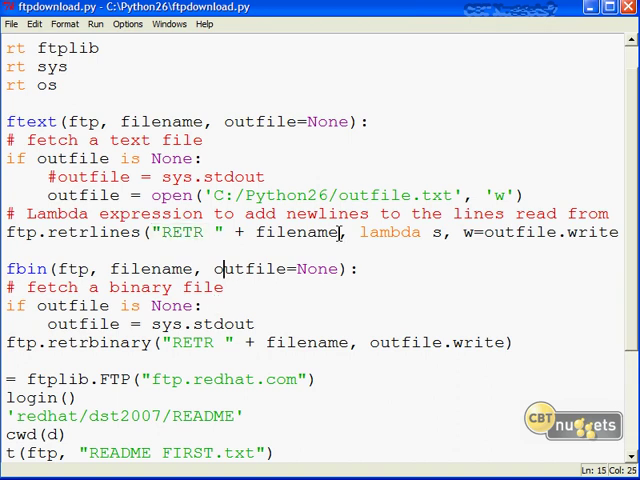
left_click_drag(338, 231, 256, 232)
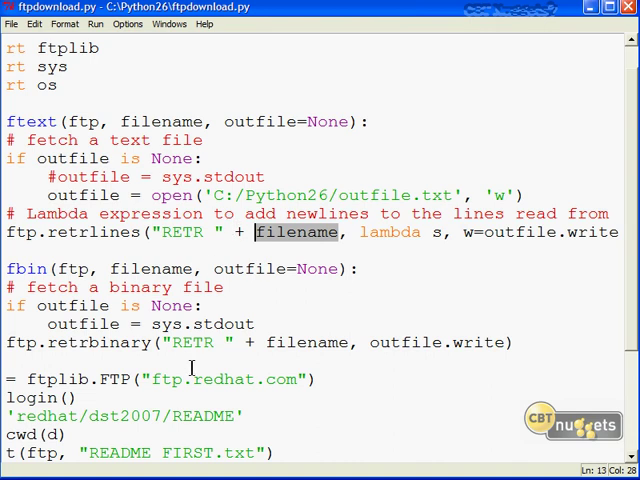
scroll(233, 420, "down", 1)
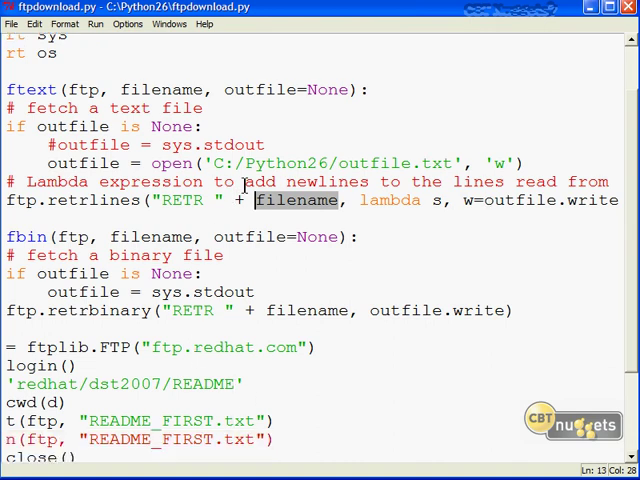
Step: Highlight the comment about adding newlines and the whole lambda expression
left_click_drag(214, 182, 516, 182)
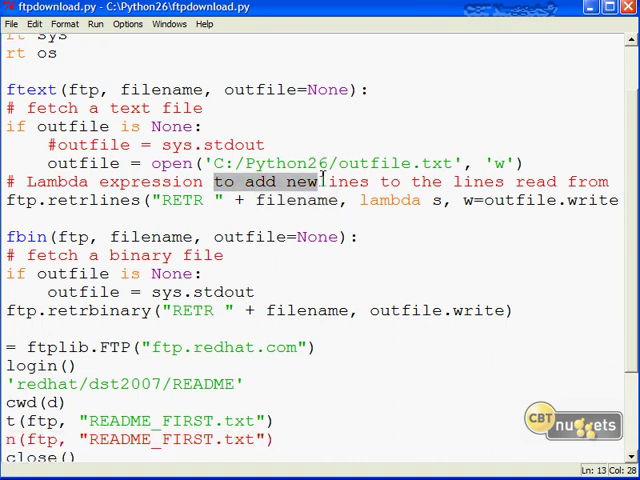
left_click(521, 247)
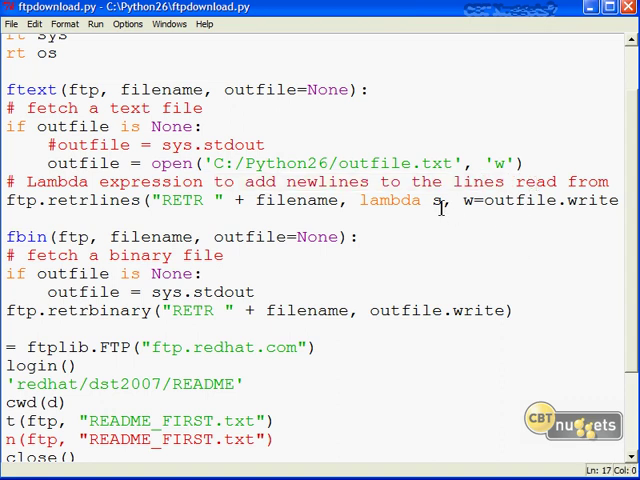
left_click_drag(445, 200, 630, 203)
left_click(474, 259)
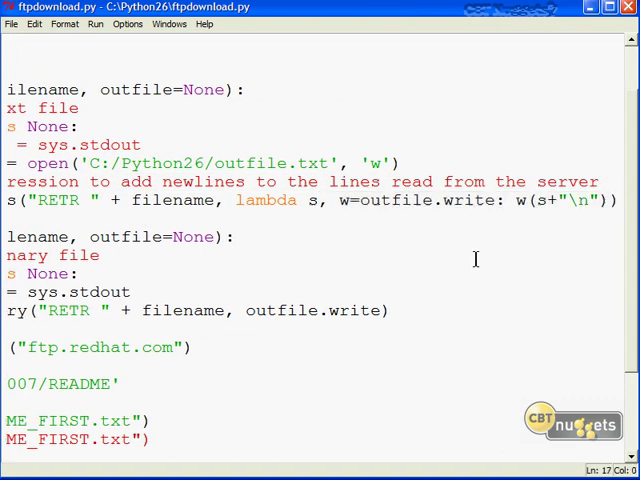
mouse_move(233, 200)
left_mouse_down()
mouse_move(609, 197)
mouse_move(601, 197)
left_mouse_up()
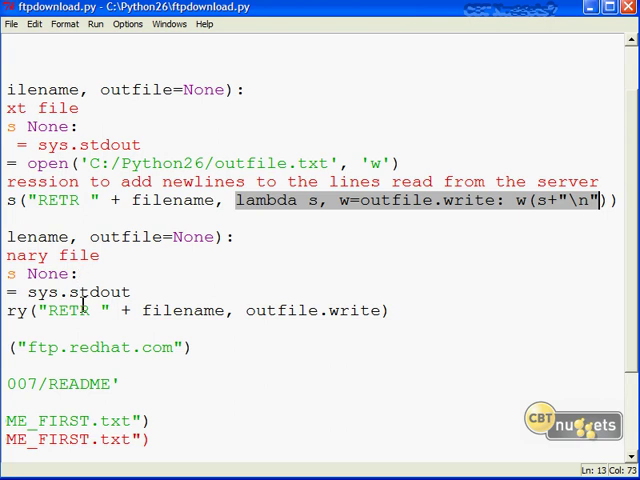
left_click(285, 249)
Step: Highlight the lambda keyword, its s and w arguments, and the retrlines line
left_click_drag(236, 200, 460, 200)
left_click(345, 200)
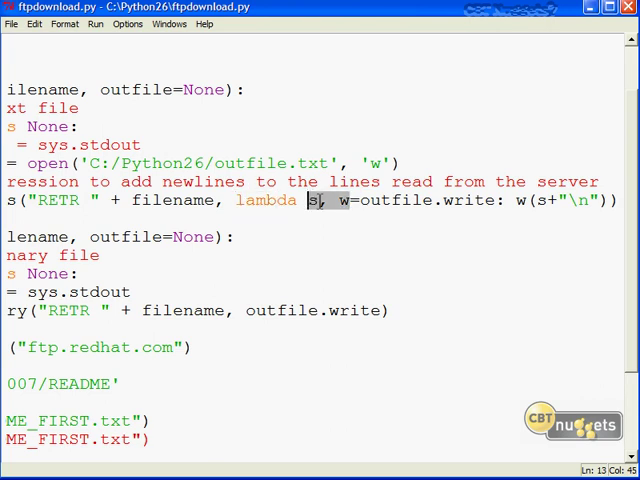
left_click(463, 200)
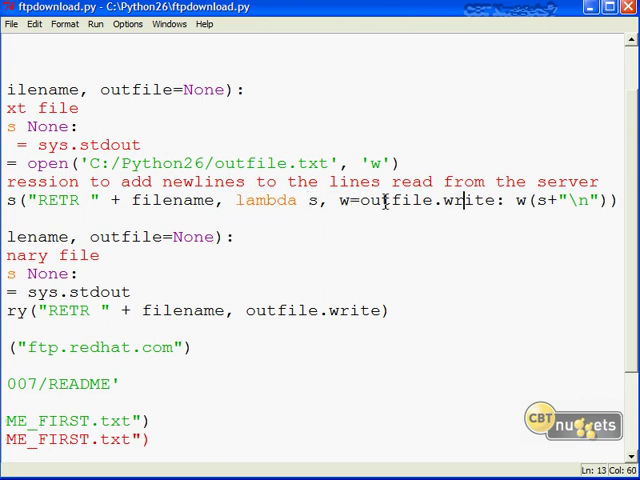
triple_click(629, 211)
left_click(235, 200, "shift")
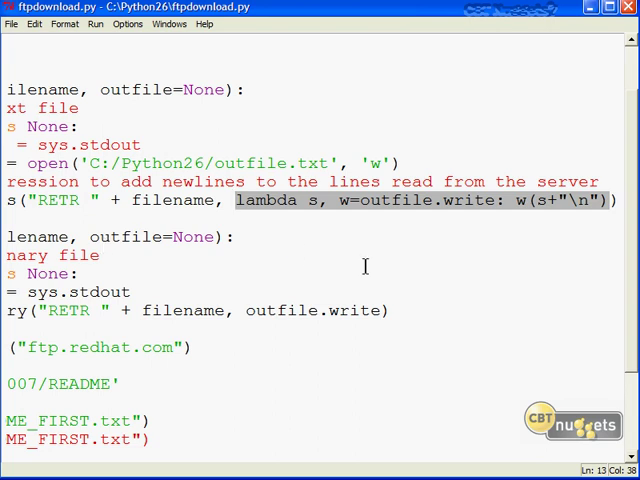
left_click(171, 229)
left_click_drag(131, 200, 2, 200)
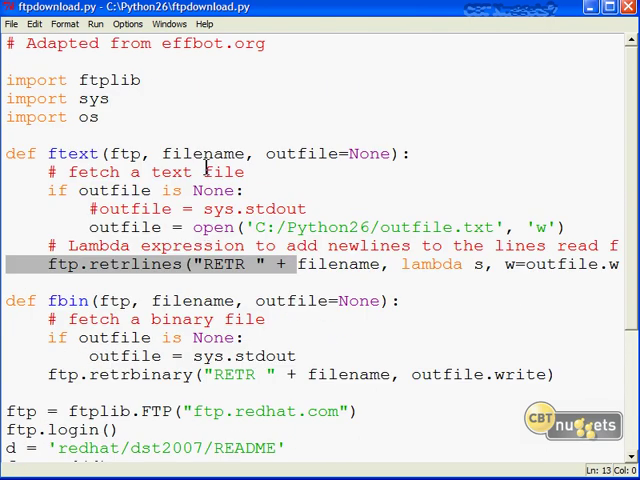
Step: Run ftpdownload.py with Run Module, then switch to the C:\Python26 folder
left_click(96, 25)
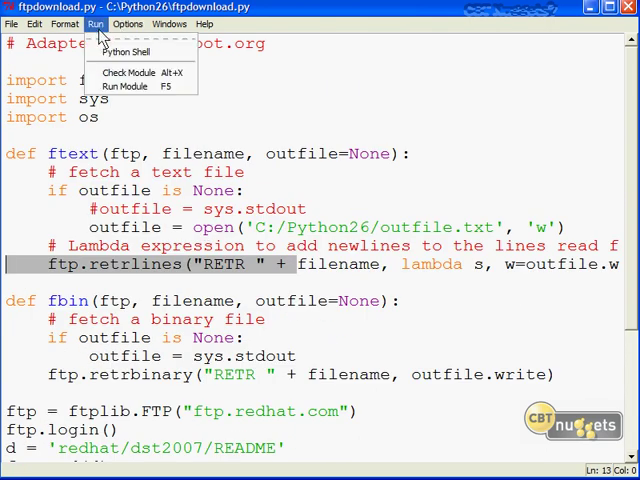
left_click(126, 86)
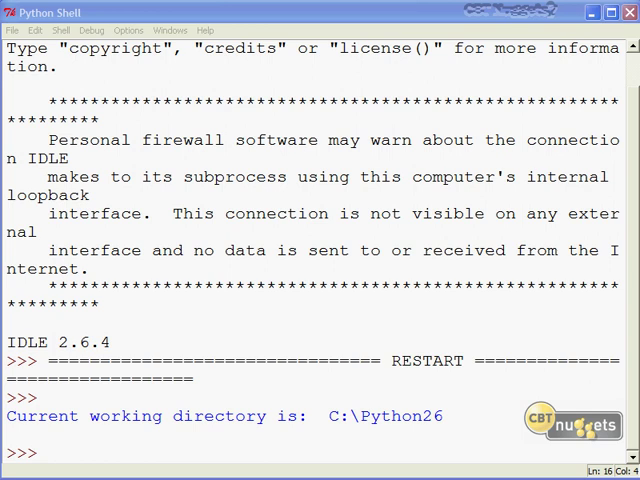
key("alt+Tab")
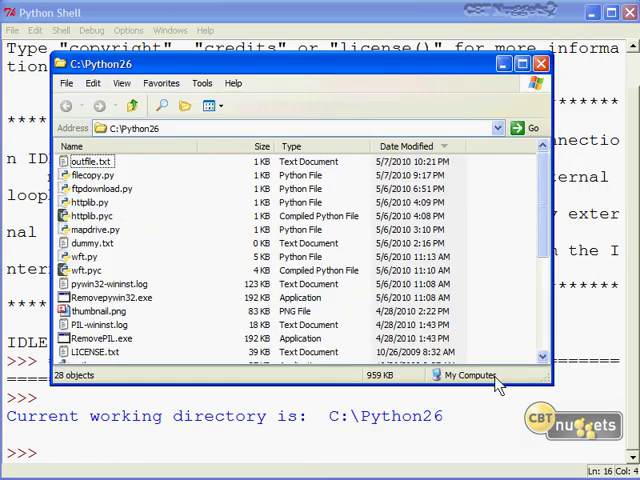
Step: Read the 2007 DST README in outfile.txt in Notepad, then return to IDLE's window list
double_click(100, 165)
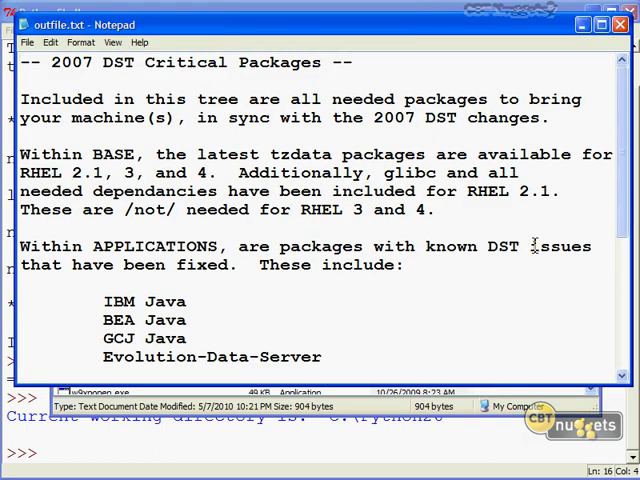
left_click_drag(628, 206, 618, 157)
left_click(314, 8)
left_click(170, 30)
left_click(174, 95)
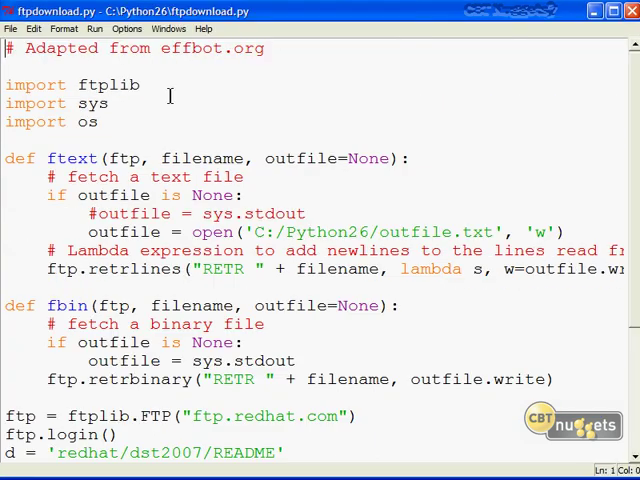
left_click(334, 198)
scroll(334, 198, "down", 3)
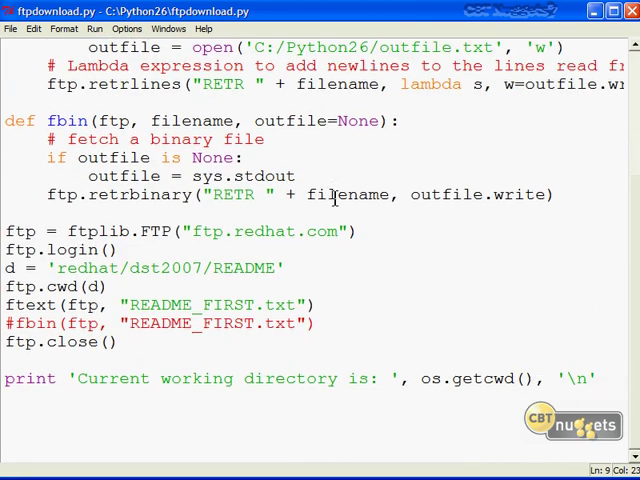